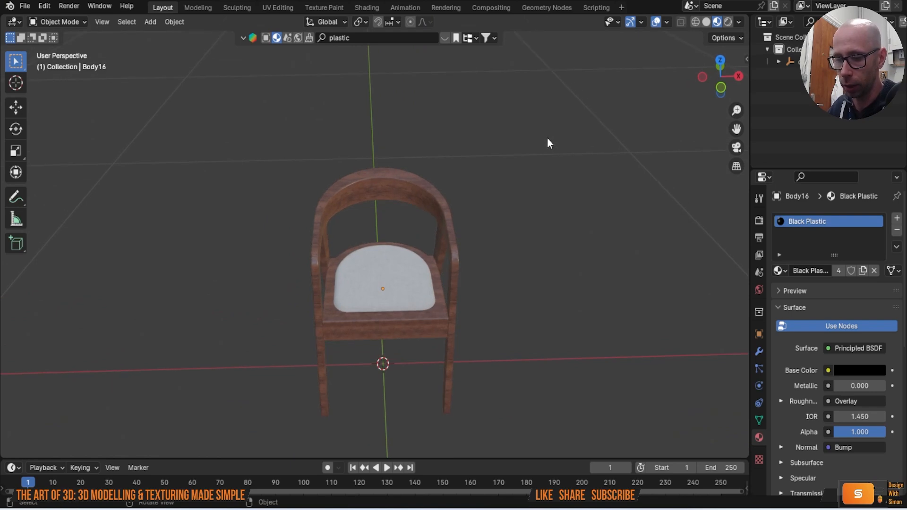
Add a mesh cube at the chair's location and scale it down uniformly
{"action": "key", "text": "shift+a"}
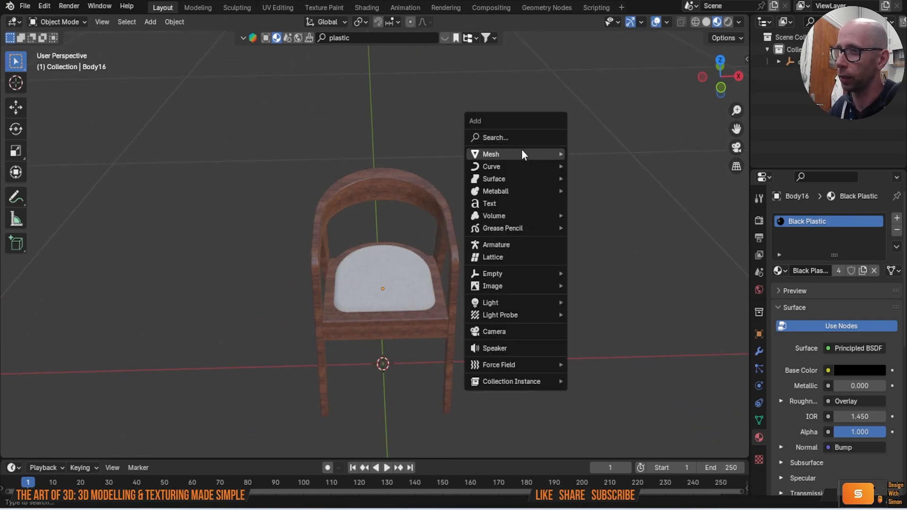
{"action": "mouse_move", "coordinate": [521, 151]}
{"action": "left_click", "coordinate": [608, 166]}
{"action": "scroll", "coordinate": [493, 243], "scroll_direction": "down", "scroll_amount": 6}
{"action": "middle_click_drag", "start_coordinate": [493, 243], "coordinate": [495, 217]}
{"action": "key", "text": "s"}
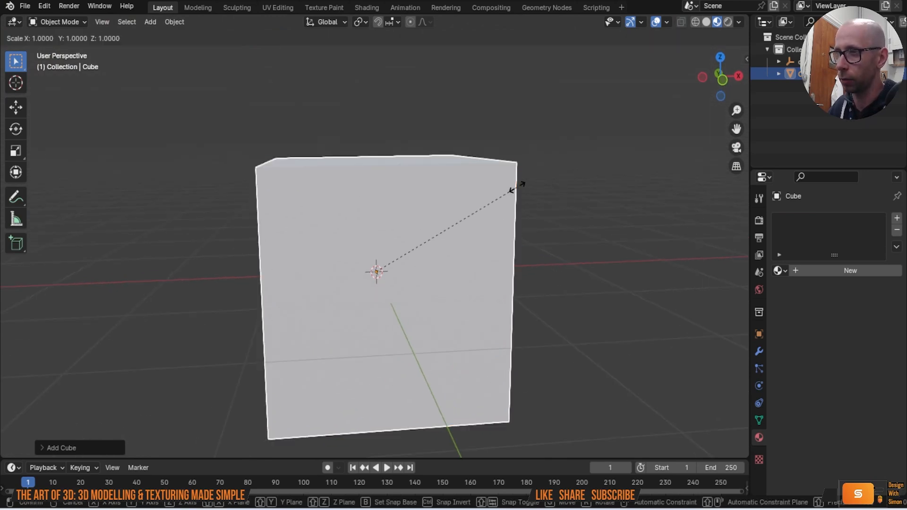
{"action": "left_click", "coordinate": [388, 270]}
Raise the cube along the Z axis so it floats clear above the chair
{"action": "key", "text": "g"}
{"action": "key", "text": "z"}
{"action": "left_click", "coordinate": [392, 202]}
Flatten the cube along Z and widen it along X into a cushion-shaped slab
{"action": "scroll", "coordinate": [381, 209], "scroll_direction": "up", "scroll_amount": 8}
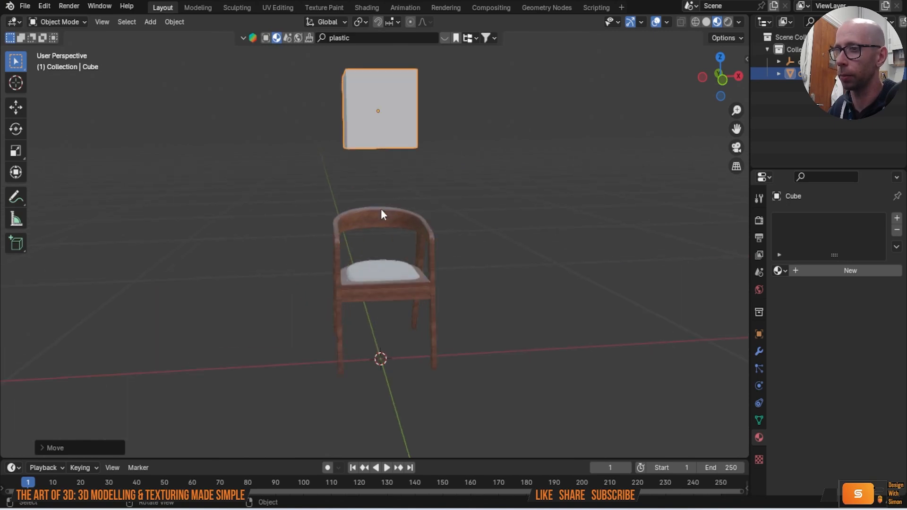
{"action": "key", "text": "s"}
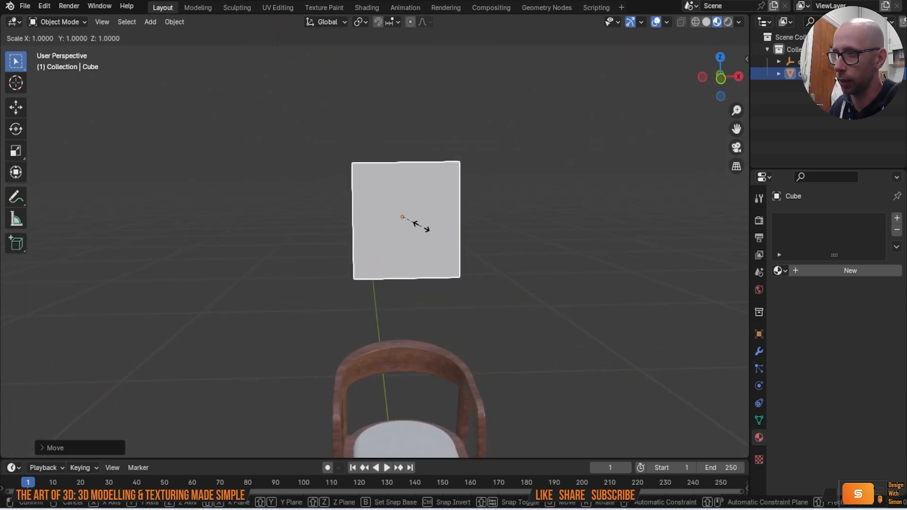
{"action": "key", "text": "z"}
{"action": "left_click", "coordinate": [408, 222]}
{"action": "middle_click_drag", "start_coordinate": [410, 236], "coordinate": [413, 284]}
{"action": "key", "text": "s"}
{"action": "key", "text": "x"}
{"action": "left_click", "coordinate": [479, 323]}
{"action": "middle_click_drag", "start_coordinate": [480, 326], "coordinate": [418, 264]}
Subdivide the slab's top face in Edit Mode with 30 cuts
{"action": "key", "text": "Tab"}
{"action": "left_click", "coordinate": [415, 266]}
{"action": "middle_click_drag", "start_coordinate": [415, 266], "coordinate": [407, 213]}
{"action": "right_click", "coordinate": [432, 182]}
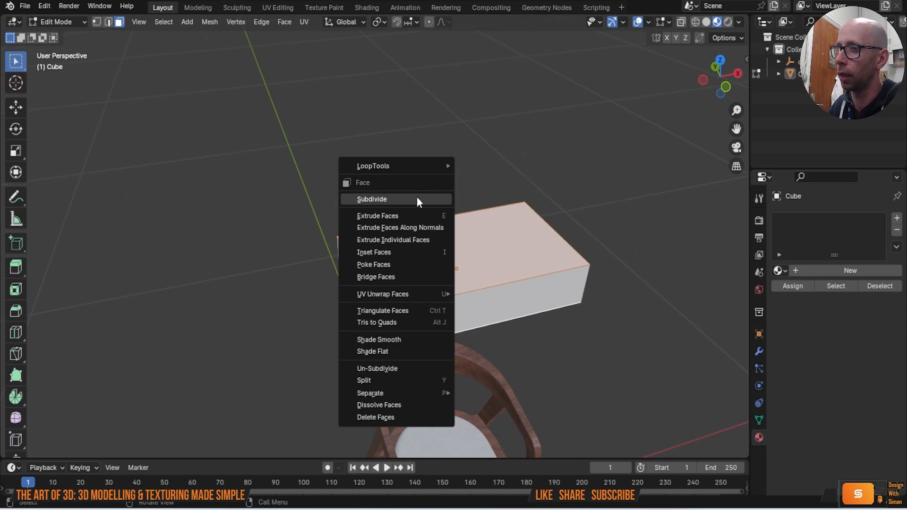
{"action": "left_click", "coordinate": [417, 199]}
{"action": "left_click", "coordinate": [41, 447]}
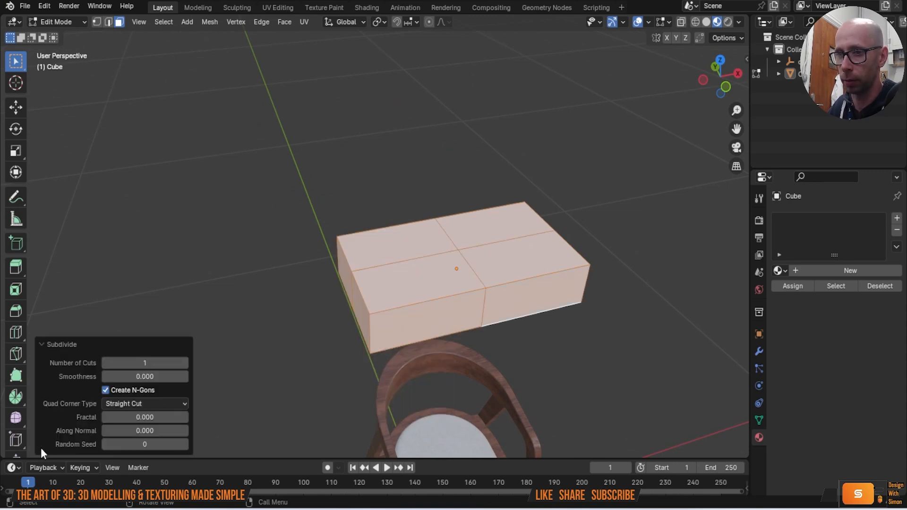
{"action": "left_click_drag", "start_coordinate": [185, 364], "coordinate": [223, 364]}
{"action": "left_click", "coordinate": [150, 367]}
{"action": "type", "text": "30"}
{"action": "key", "text": "Return"}
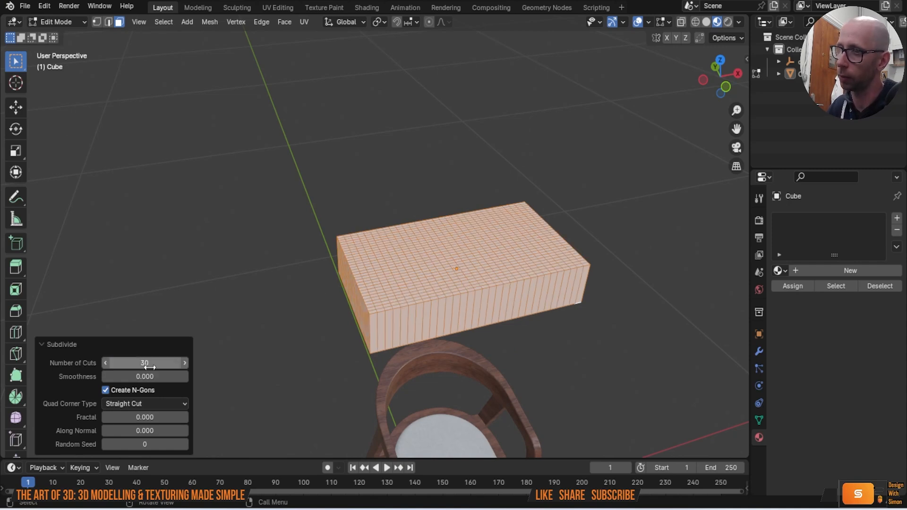
Clear the face selection and add one centred horizontal loop cut around the slab's sides
{"action": "middle_click_drag", "start_coordinate": [211, 336], "coordinate": [367, 282]}
{"action": "key", "text": "alt+a"}
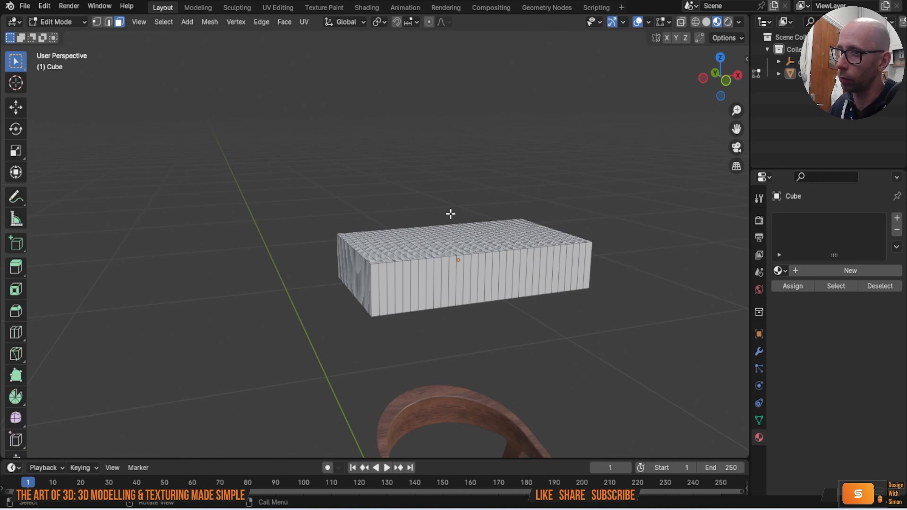
{"action": "key", "text": "ctrl+r"}
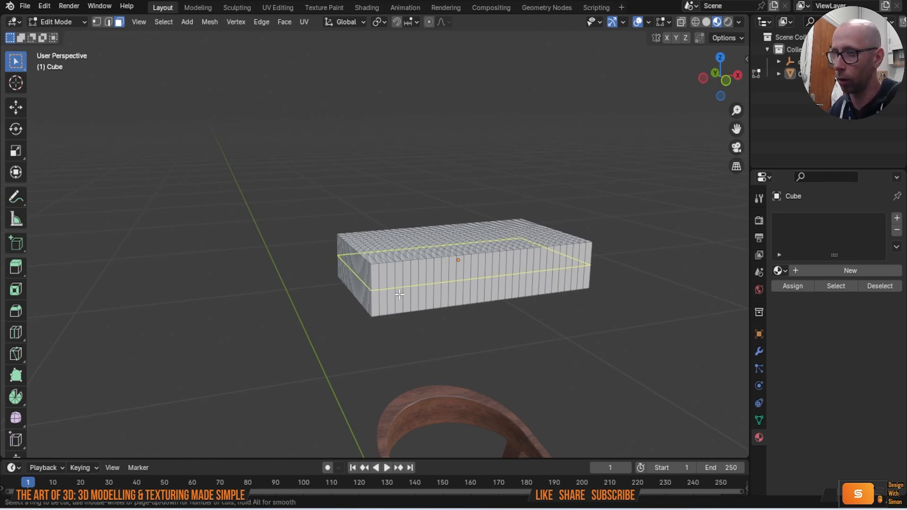
{"action": "left_click", "coordinate": [391, 299]}
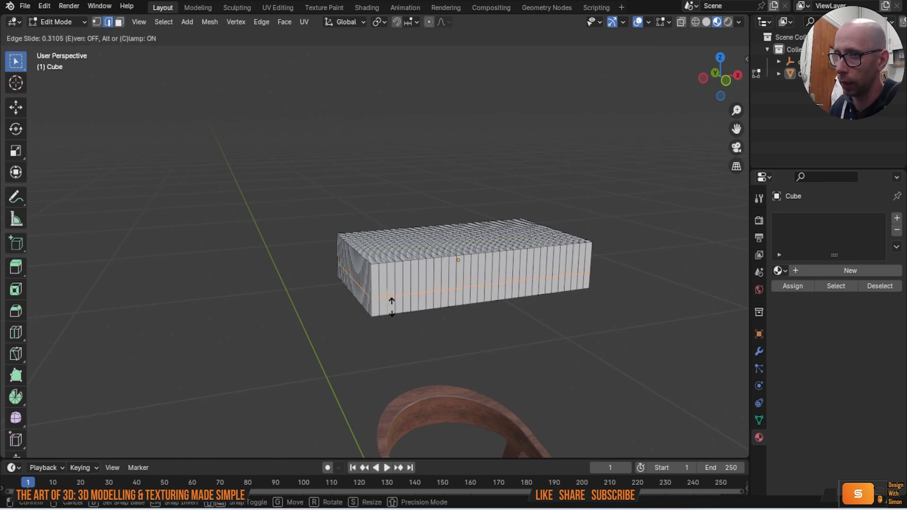
{"action": "right_click", "coordinate": [414, 287]}
{"action": "middle_click_drag", "start_coordinate": [501, 294], "coordinate": [408, 297]}
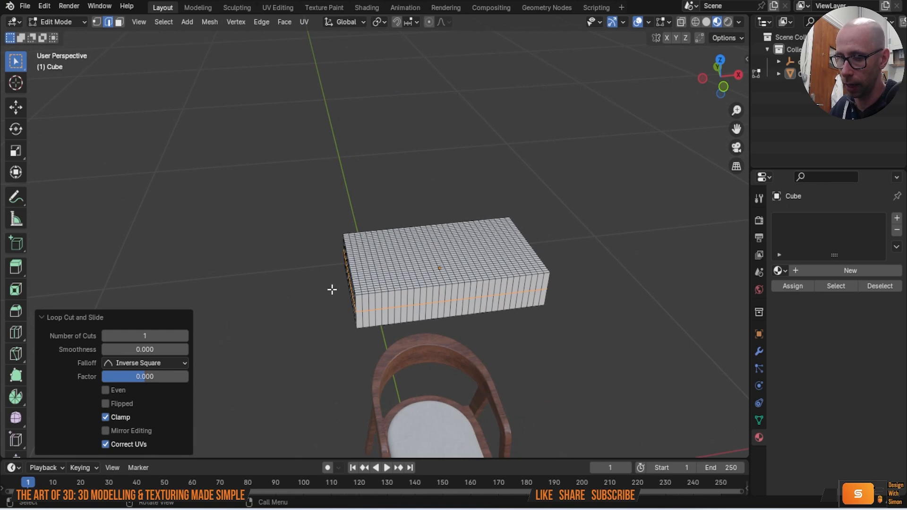
Scale the side edge loop slightly outward so the slab's sides come to a ridge, and return to Object Mode
{"action": "key", "text": "s"}
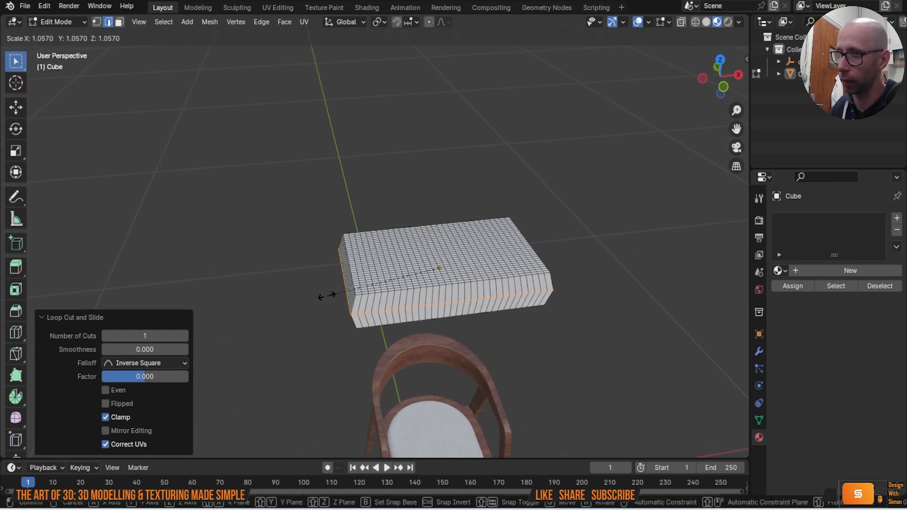
{"action": "left_click", "coordinate": [320, 299]}
{"action": "middle_click_drag", "start_coordinate": [334, 293], "coordinate": [534, 260]}
{"action": "key", "text": "Tab"}
{"action": "middle_click_drag", "start_coordinate": [624, 280], "coordinate": [516, 264]}
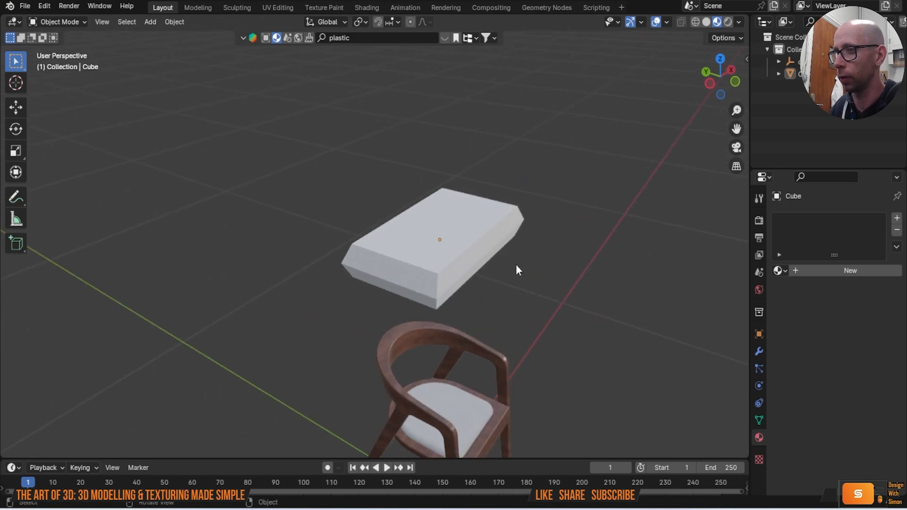
Add Cloth physics to the slab and enable Pressure with a value of 10
{"action": "left_click", "coordinate": [447, 238]}
{"action": "middle_click_drag", "start_coordinate": [699, 316], "coordinate": [660, 289]}
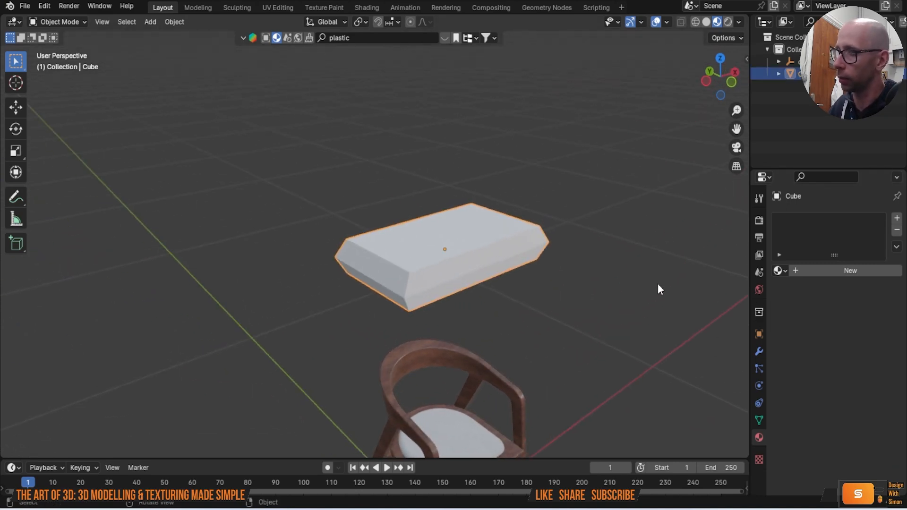
{"action": "left_click", "coordinate": [758, 387]}
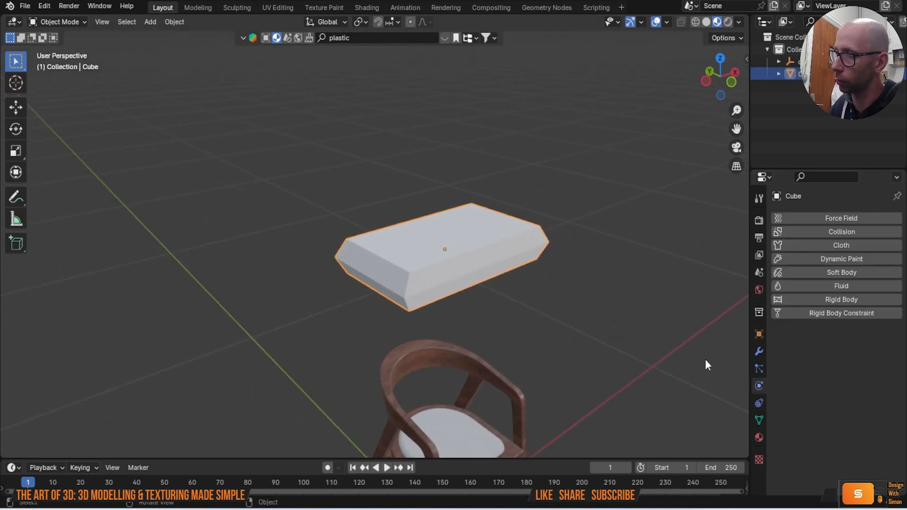
{"action": "left_click", "coordinate": [827, 245]}
{"action": "scroll", "coordinate": [803, 363], "scroll_direction": "down", "scroll_amount": 15}
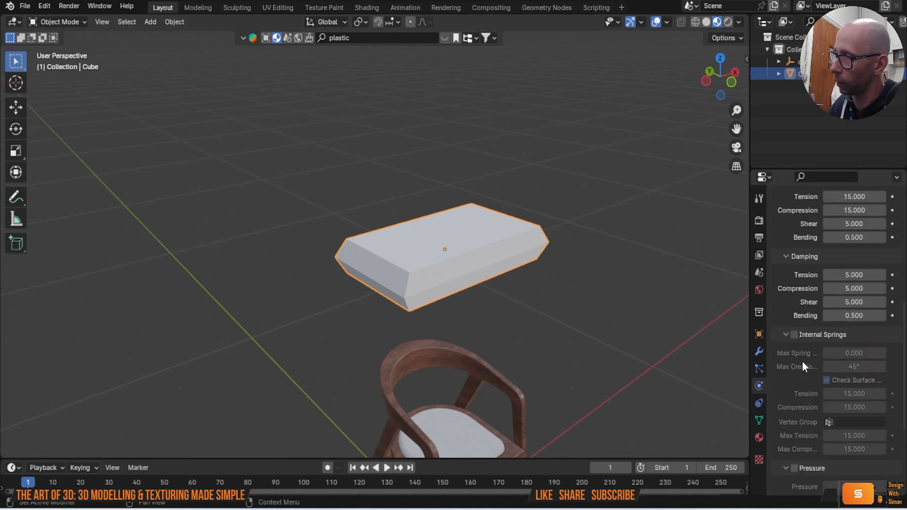
{"action": "left_click", "coordinate": [794, 320]}
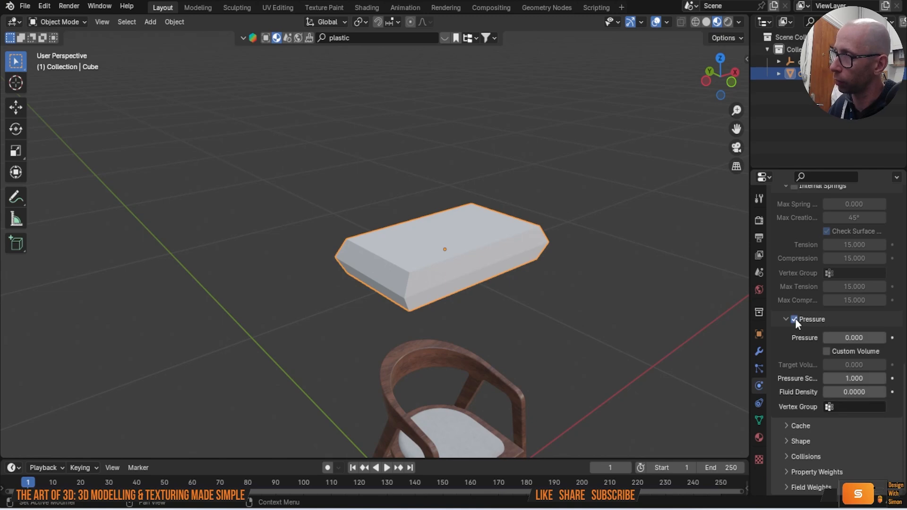
{"action": "left_click", "coordinate": [858, 338]}
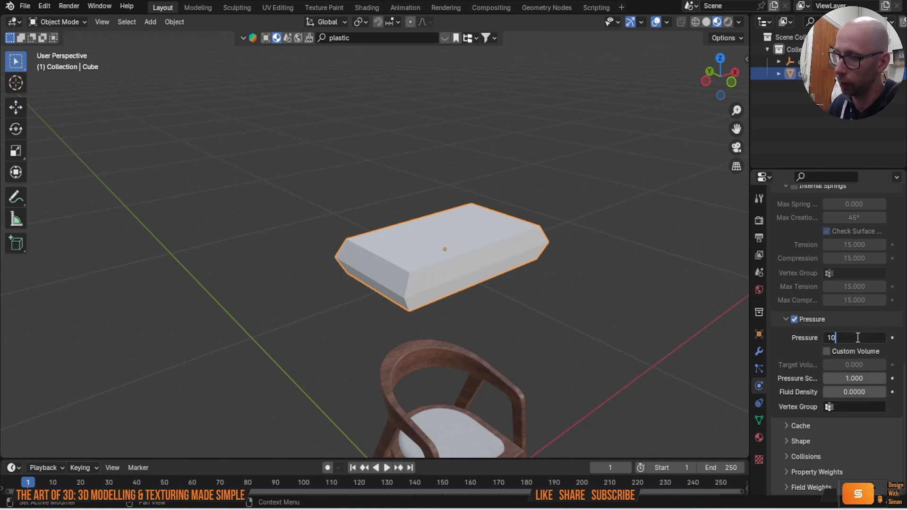
{"action": "type", "text": "10"}
{"action": "key", "text": "Return"}
Enlarge the timeline, play the cloth simulation to check how the slab behaves, and rewind to frame 0
{"action": "left_click_drag", "start_coordinate": [218, 458], "coordinate": [122, 339]}
{"action": "middle_click_drag", "start_coordinate": [303, 255], "coordinate": [330, 254]}
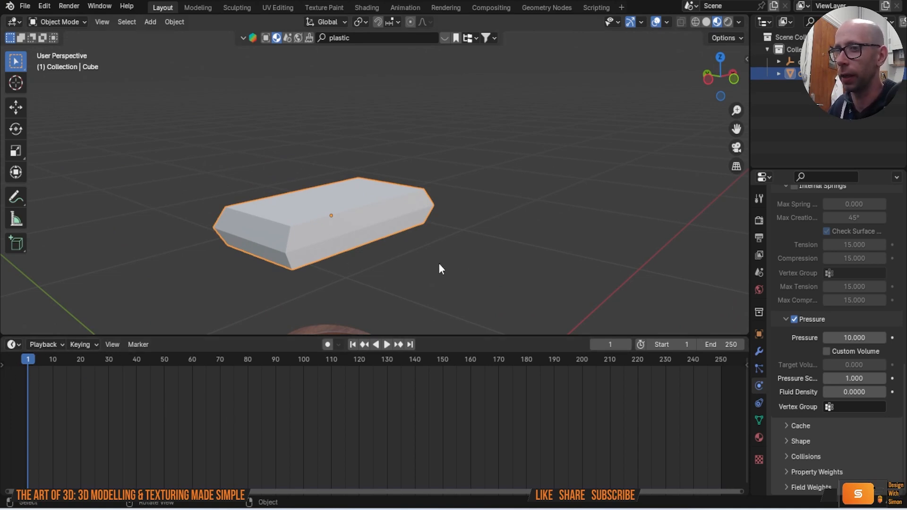
{"action": "key", "text": "space"}
{"action": "key", "text": "space"}
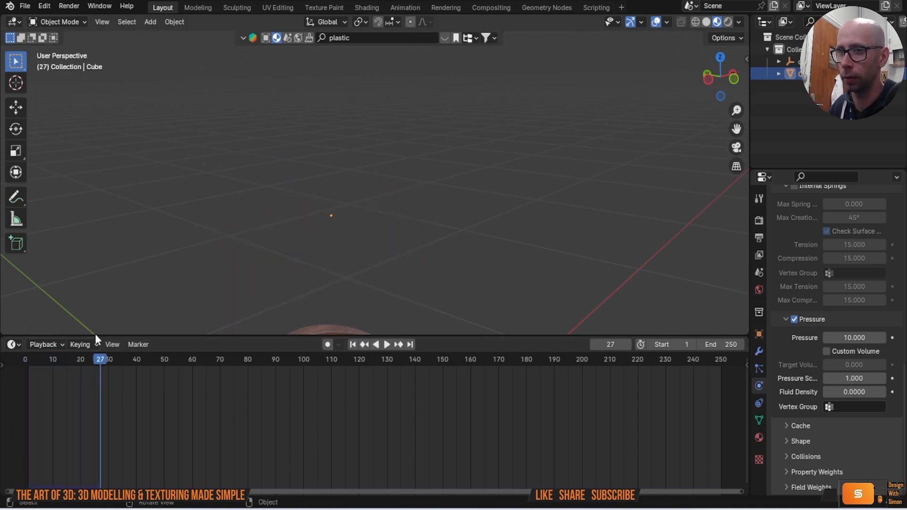
{"action": "left_click_drag", "start_coordinate": [99, 358], "coordinate": [18, 367]}
{"action": "key", "text": "space"}
{"action": "scroll", "coordinate": [213, 276], "scroll_direction": "down", "scroll_amount": 10}
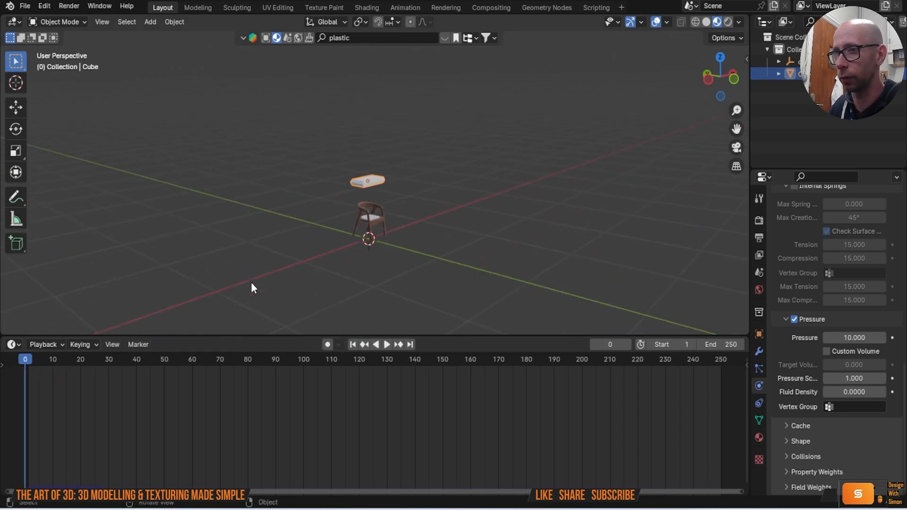
{"action": "key", "text": "space"}
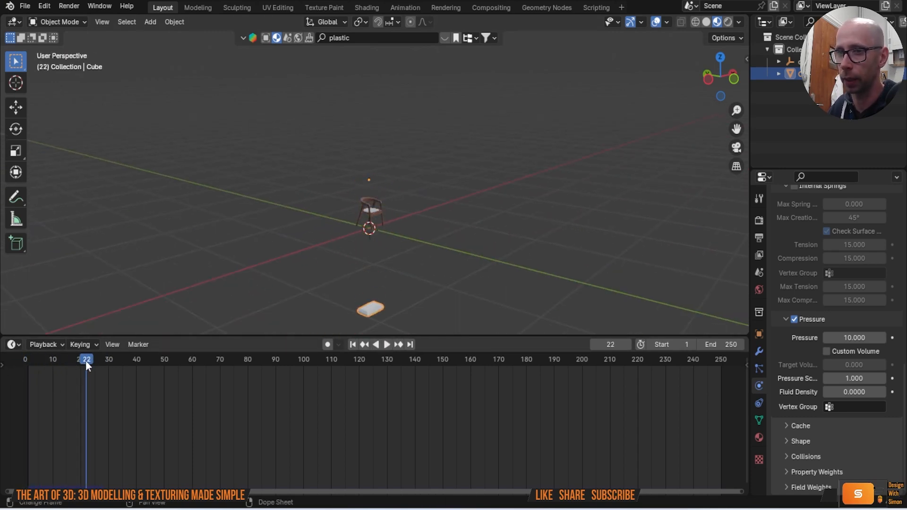
{"action": "left_click_drag", "start_coordinate": [86, 361], "coordinate": [12, 372]}
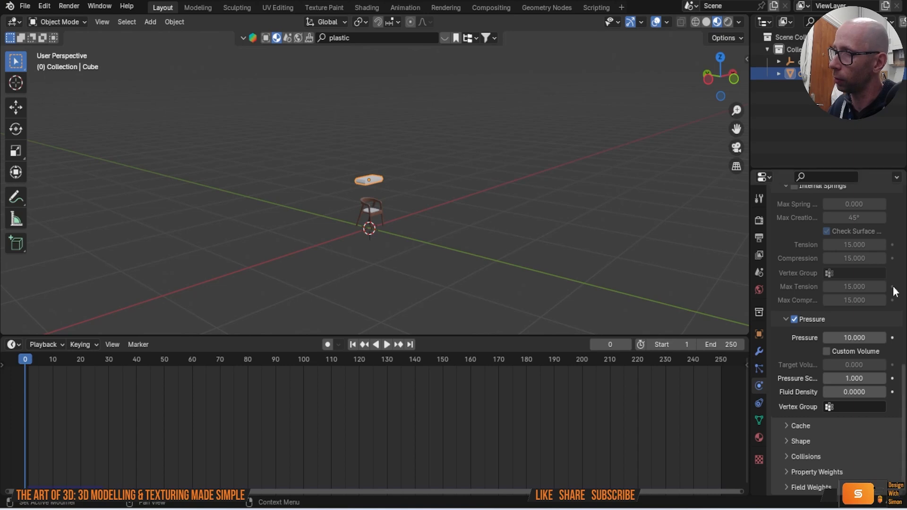
Turn off the scene's gravity and play the cloth simulation to inflate the slab, stopping at frame 61
{"action": "left_click", "coordinate": [759, 273]}
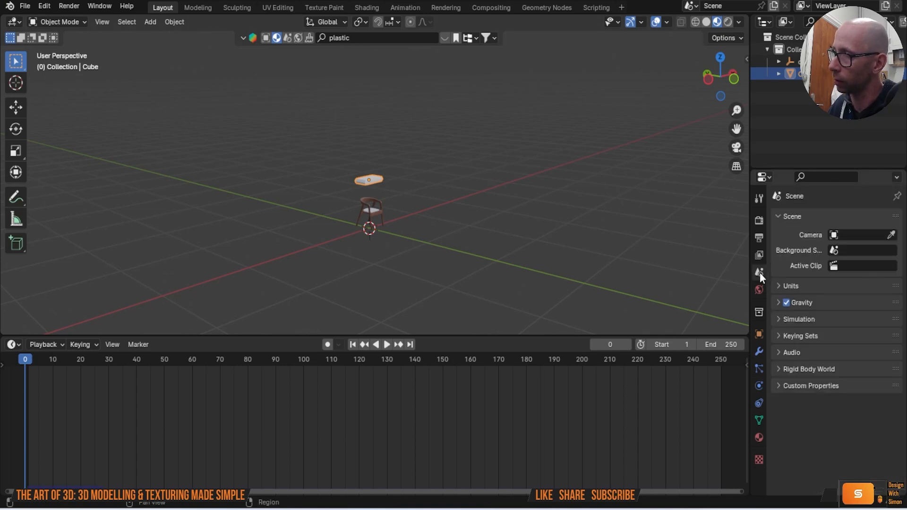
{"action": "left_click", "coordinate": [786, 303]}
{"action": "scroll", "coordinate": [449, 175], "scroll_direction": "up", "scroll_amount": 10}
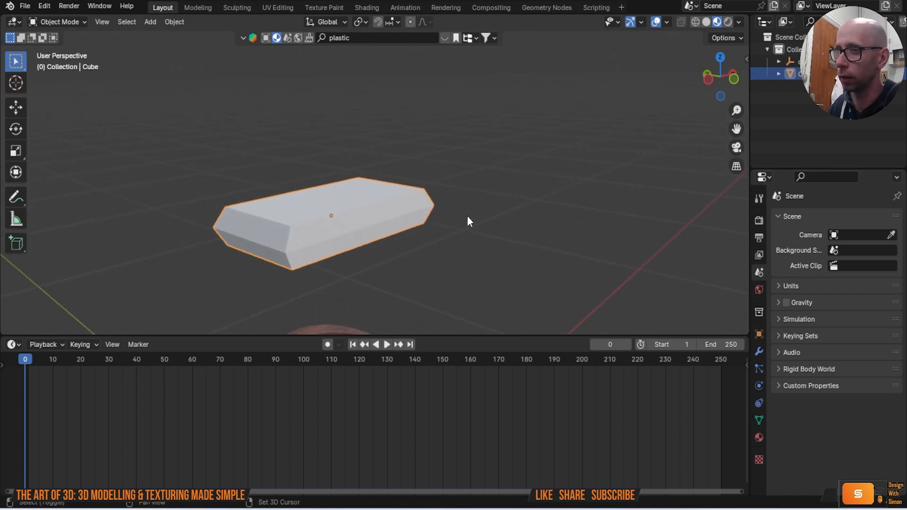
{"action": "scroll", "coordinate": [541, 206], "scroll_direction": "up", "scroll_amount": 2}
{"action": "key", "text": "space"}
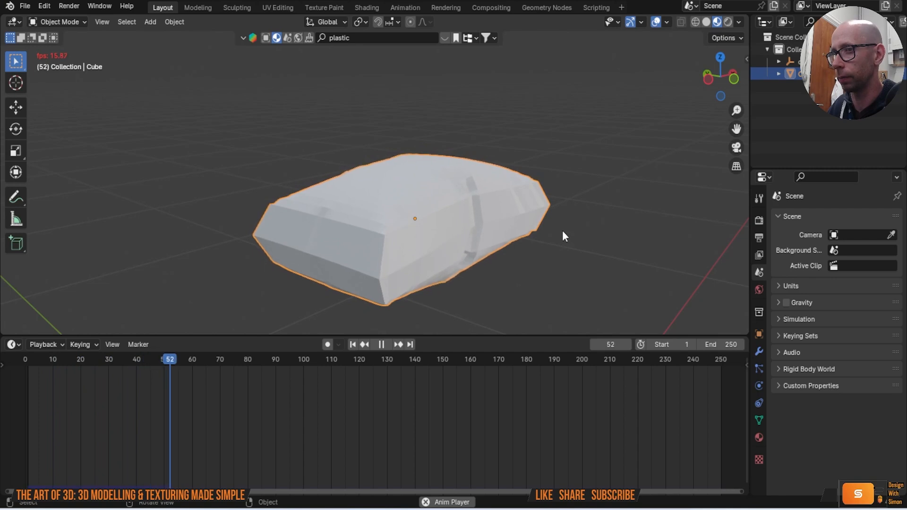
{"action": "key", "text": "space"}
{"action": "middle_click_drag", "start_coordinate": [571, 242], "coordinate": [541, 226]}
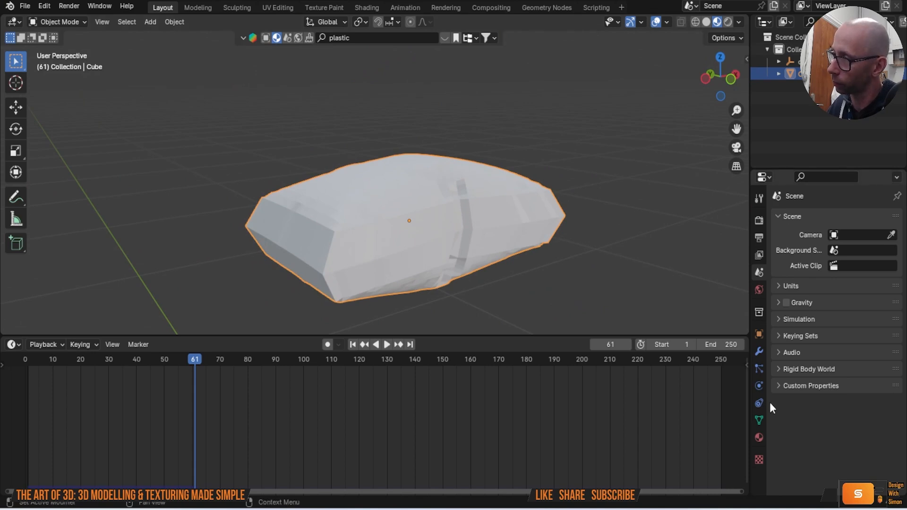
Add a Subdivision Surface modifier to the inflated cushion and apply Shade Smooth
{"action": "left_click", "coordinate": [759, 351]}
{"action": "left_click", "coordinate": [777, 218]}
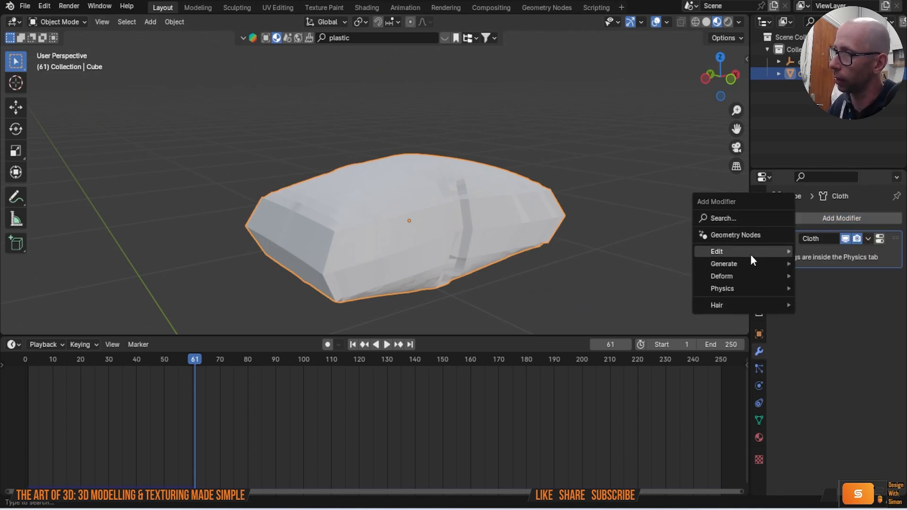
{"action": "mouse_move", "coordinate": [752, 265]}
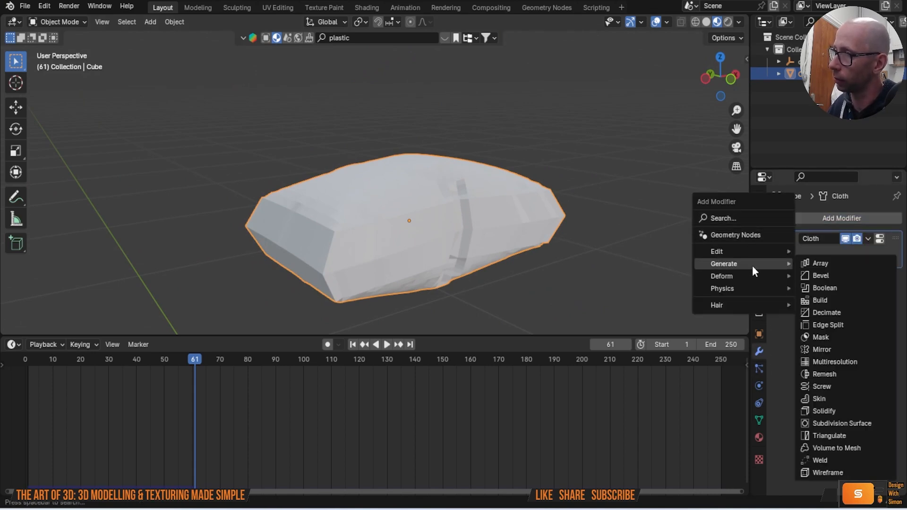
{"action": "left_click", "coordinate": [852, 425]}
{"action": "middle_click_drag", "start_coordinate": [624, 284], "coordinate": [444, 100]}
{"action": "key", "text": "q"}
{"action": "left_click", "coordinate": [469, 229]}
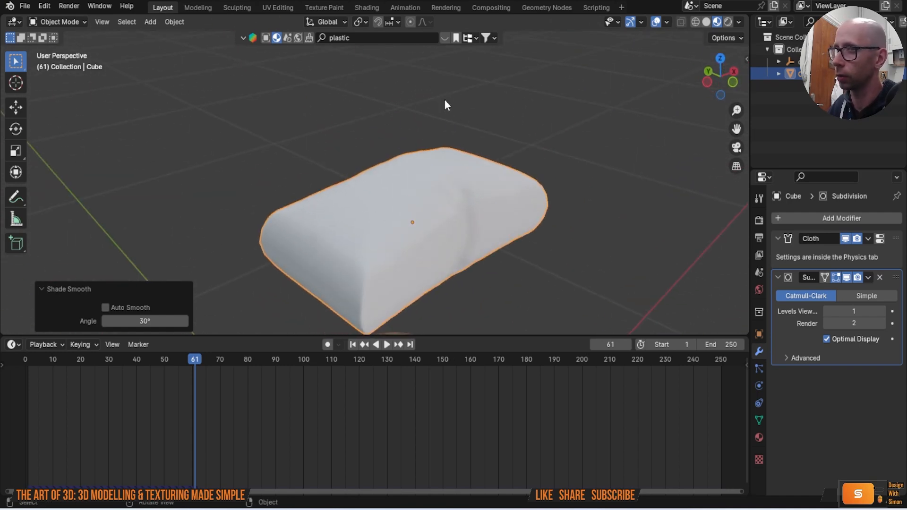
Assign the existing Fabric material to the cushion
{"action": "left_click", "coordinate": [759, 290]}
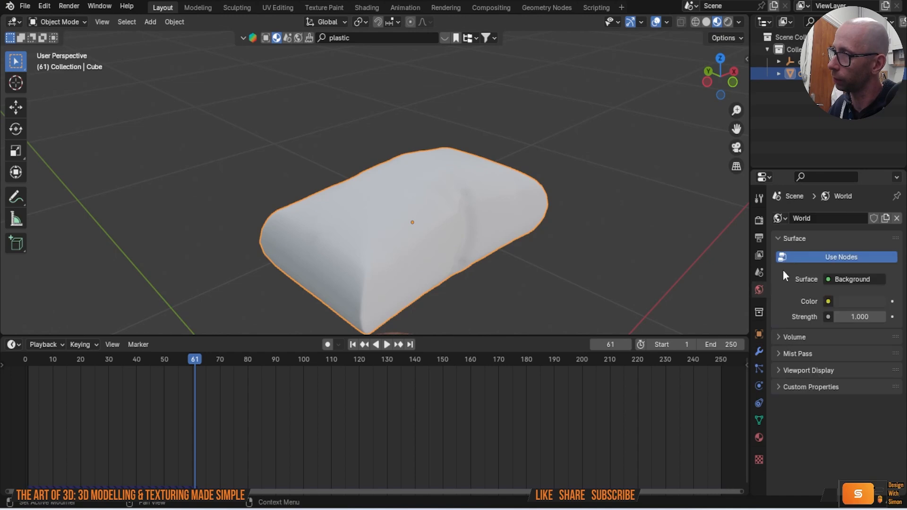
{"action": "left_click", "coordinate": [760, 437]}
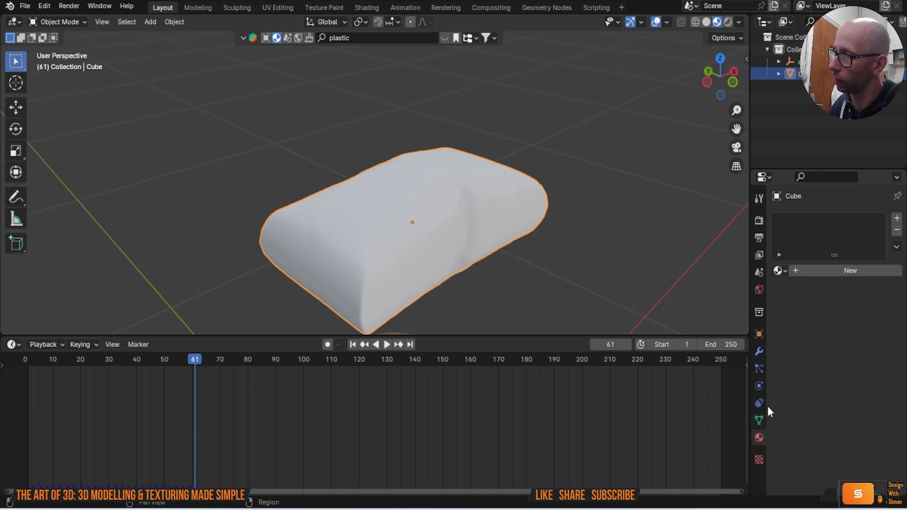
{"action": "left_click", "coordinate": [779, 271]}
{"action": "key", "text": "Return"}
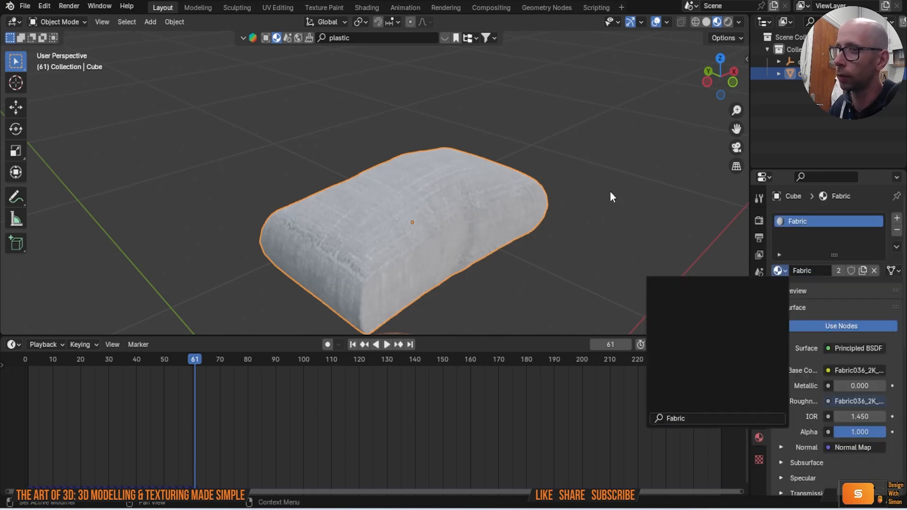
Select all of the cushion's faces in Edit Mode and unwrap them with Cube Projection
{"action": "middle_click_drag", "start_coordinate": [610, 189], "coordinate": [474, 196]}
{"action": "key", "text": "Tab"}
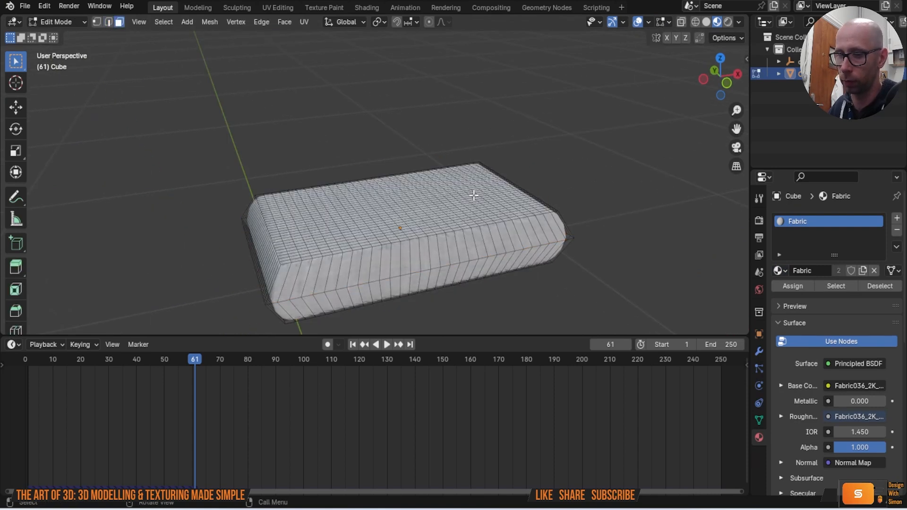
{"action": "key", "text": "a"}
{"action": "key", "text": "q"}
{"action": "left_click", "coordinate": [441, 245]}
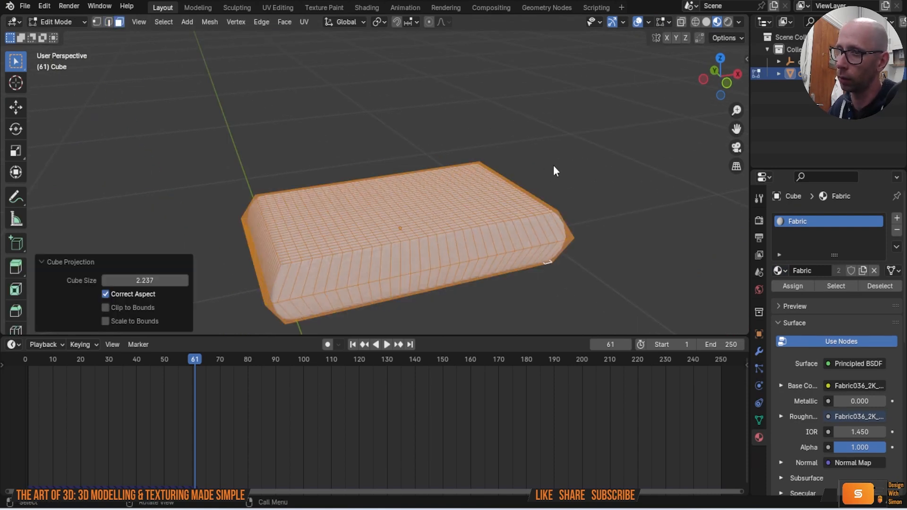
Leave Edit Mode, delete the practice cushion above the chair, and return the timeline to frame 0
{"action": "key", "text": "Tab"}
{"action": "middle_click_drag", "start_coordinate": [571, 184], "coordinate": [456, 235]}
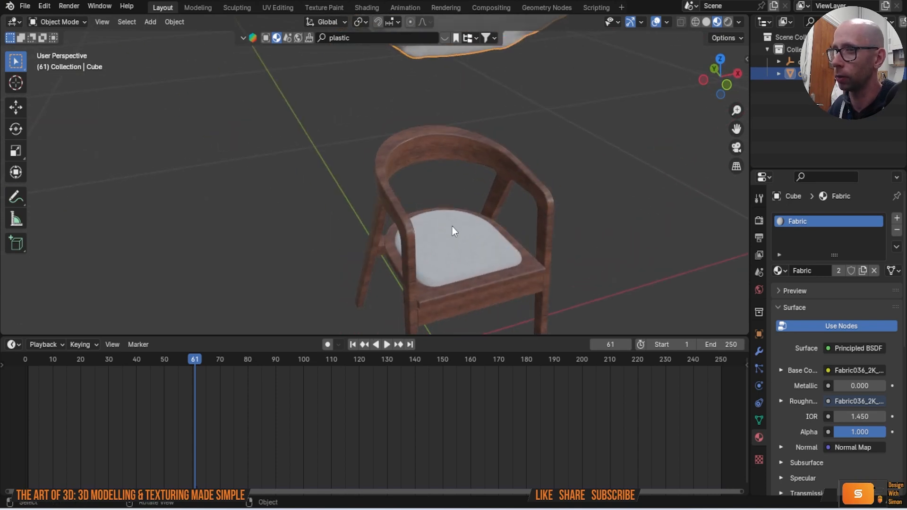
{"action": "scroll", "coordinate": [520, 164], "scroll_direction": "down", "scroll_amount": 5}
{"action": "key", "text": "Delete"}
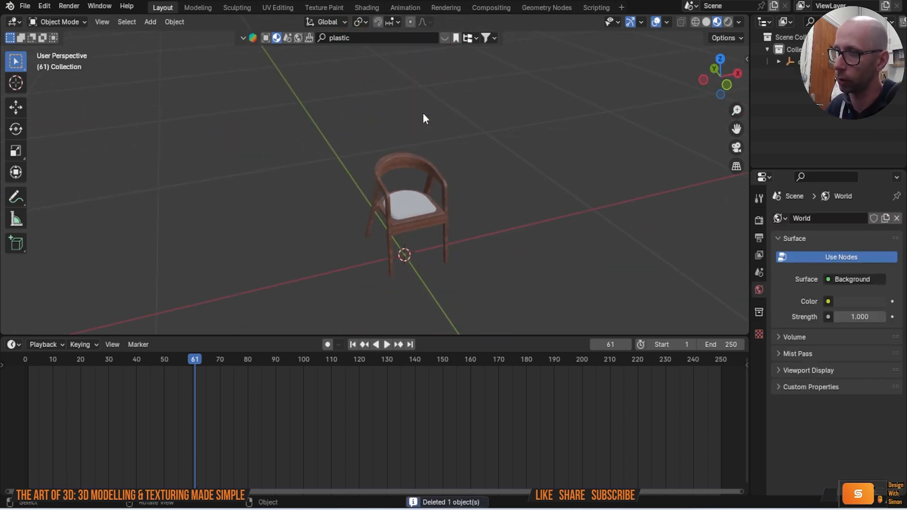
{"action": "left_click_drag", "start_coordinate": [190, 358], "coordinate": [22, 369]}
Save the current Blender file
{"action": "left_click", "coordinate": [25, 5]}
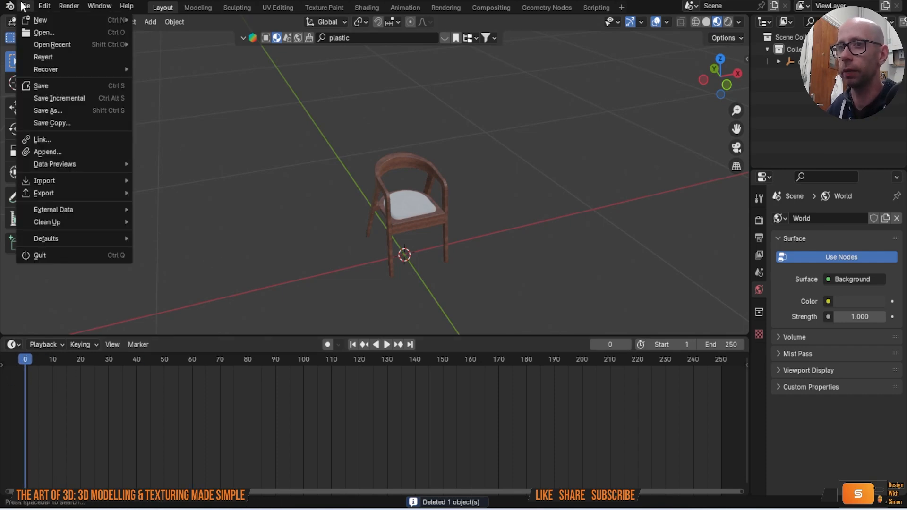
{"action": "left_click", "coordinate": [22, 6]}
{"action": "left_click", "coordinate": [34, 7]}
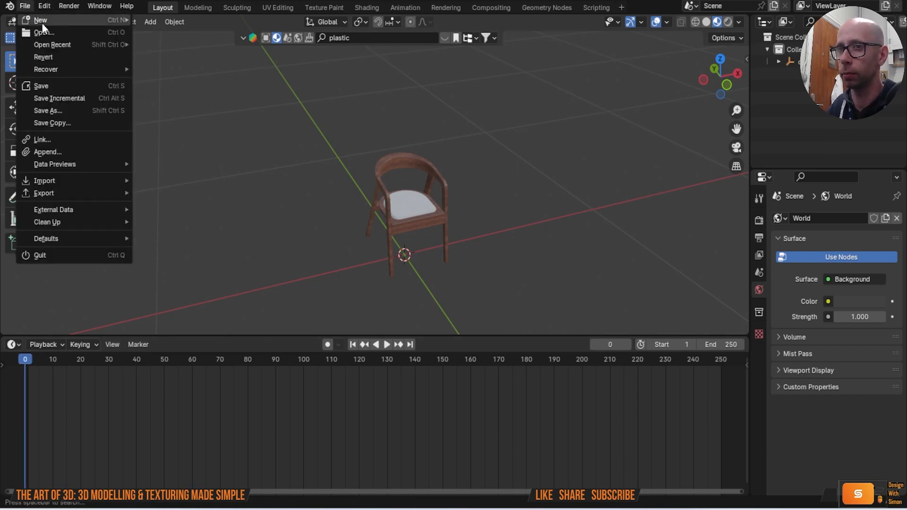
{"action": "left_click", "coordinate": [58, 86]}
Enlarge the 3D viewport and hide the chair's wooden frame parts so only the seat pad is left to work from
{"action": "middle_click_drag", "start_coordinate": [142, 160], "coordinate": [228, 236]}
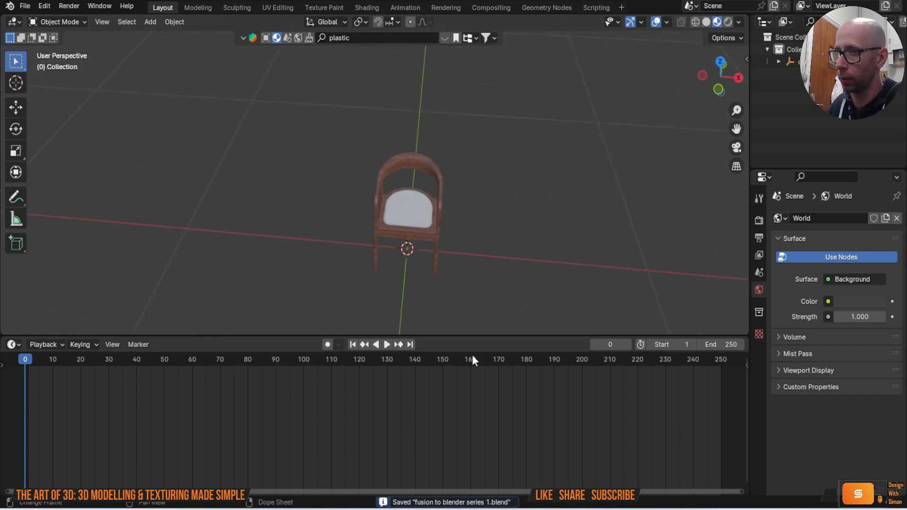
{"action": "left_click_drag", "start_coordinate": [471, 334], "coordinate": [502, 333]}
{"action": "middle_click_drag", "start_coordinate": [503, 333], "coordinate": [411, 200]}
{"action": "left_click", "coordinate": [409, 202]}
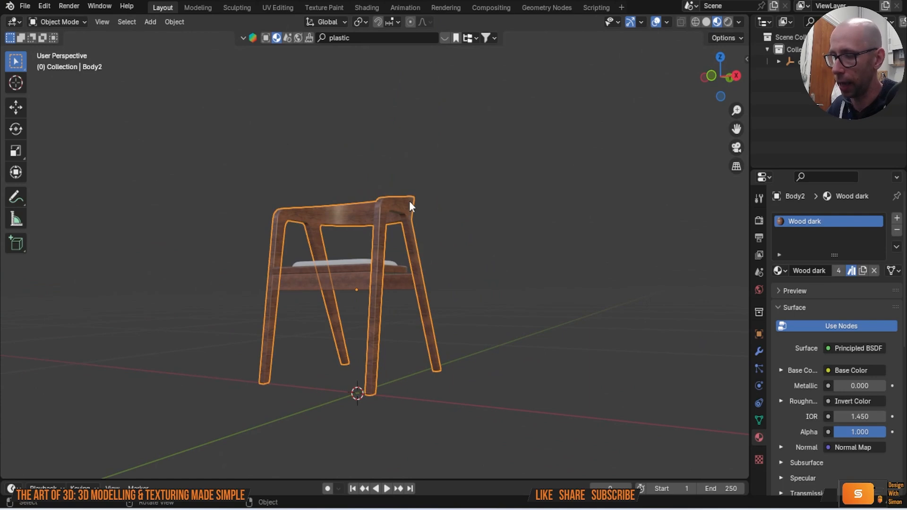
{"action": "key", "text": "h"}
{"action": "left_click", "coordinate": [402, 281]}
{"action": "key", "text": "h"}
{"action": "left_click", "coordinate": [369, 274]}
{"action": "key", "text": "h"}
In top view, add a cube at the origin and scale it uniformly to about 0.075
{"action": "middle_click_drag", "start_coordinate": [449, 282], "coordinate": [471, 254]}
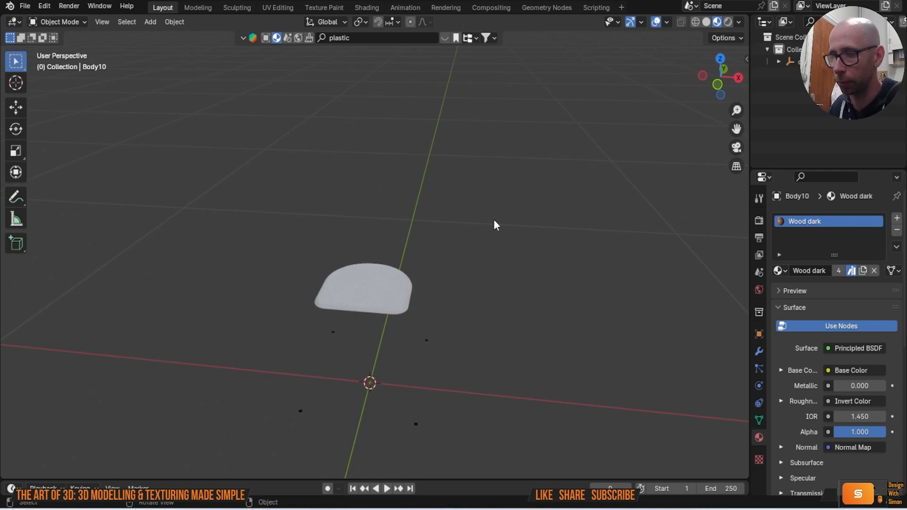
{"action": "key", "text": "grave"}
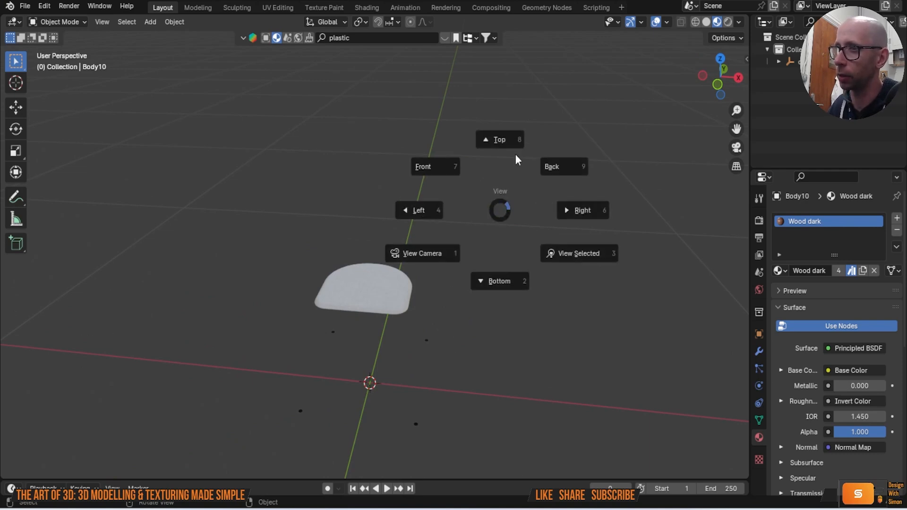
{"action": "left_click", "coordinate": [496, 138]}
{"action": "scroll", "coordinate": [461, 308], "scroll_direction": "up", "scroll_amount": 3}
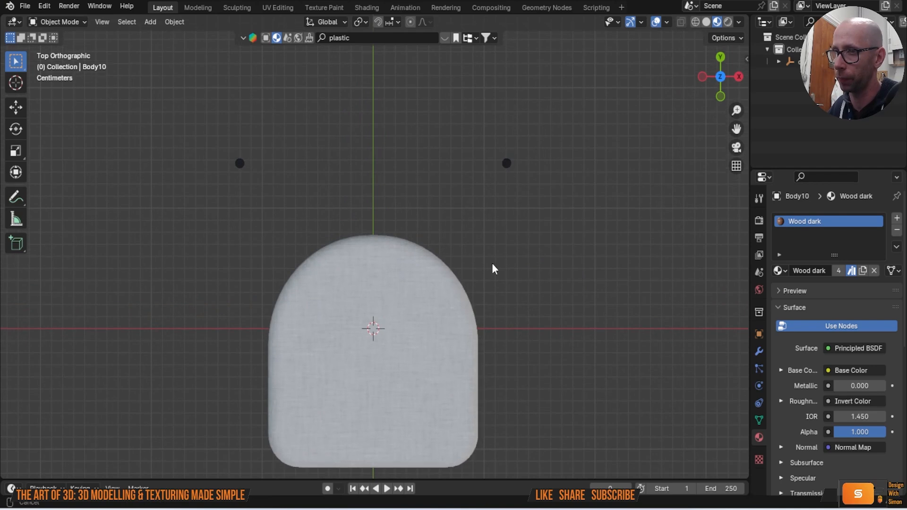
{"action": "middle_click_drag", "start_coordinate": [492, 267], "coordinate": [463, 197], "text": "shift"}
{"action": "key", "text": "shift+a"}
{"action": "mouse_move", "coordinate": [463, 198]}
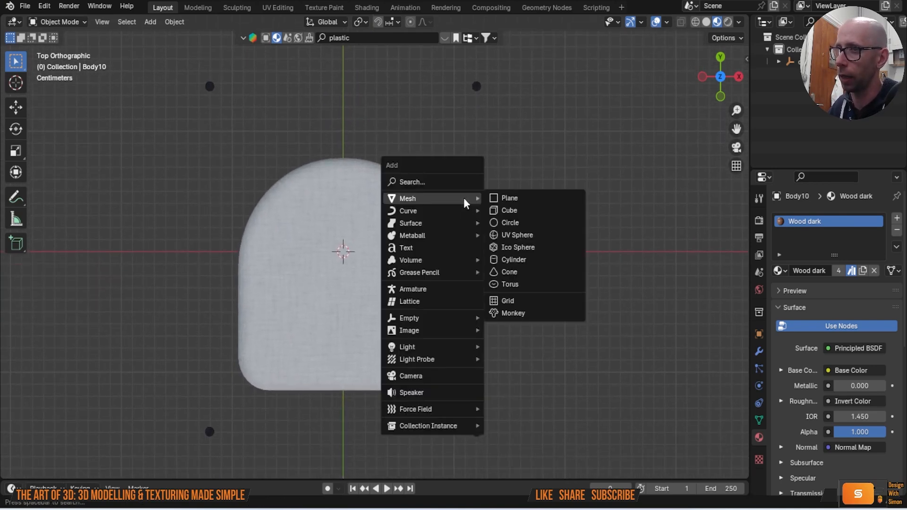
{"action": "left_click", "coordinate": [529, 213]}
{"action": "key", "text": "s"}
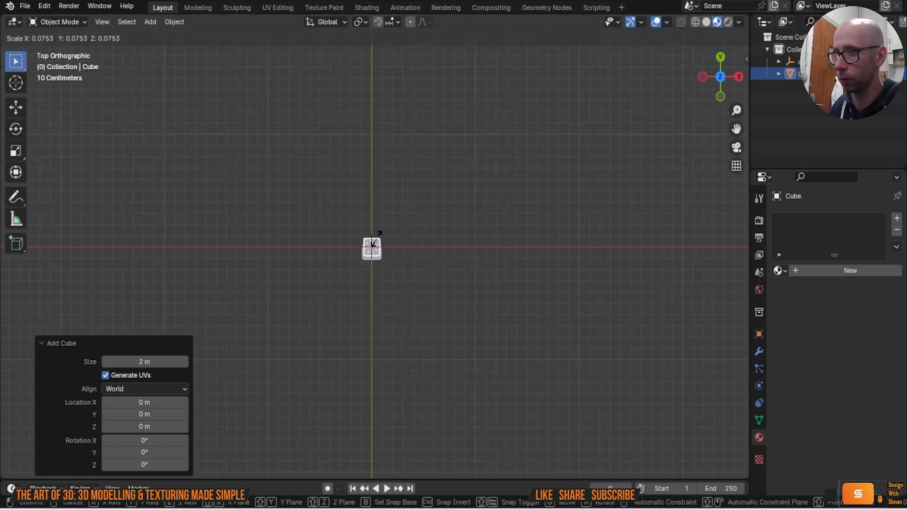
{"action": "left_click", "coordinate": [378, 240]}
Raise the cube about 0.4 m along Z so it sits above the seat pad
{"action": "scroll", "coordinate": [389, 267], "scroll_direction": "up", "scroll_amount": 2}
{"action": "middle_click_drag", "start_coordinate": [393, 274], "coordinate": [390, 359]}
{"action": "key", "text": "g"}
{"action": "key", "text": "z"}
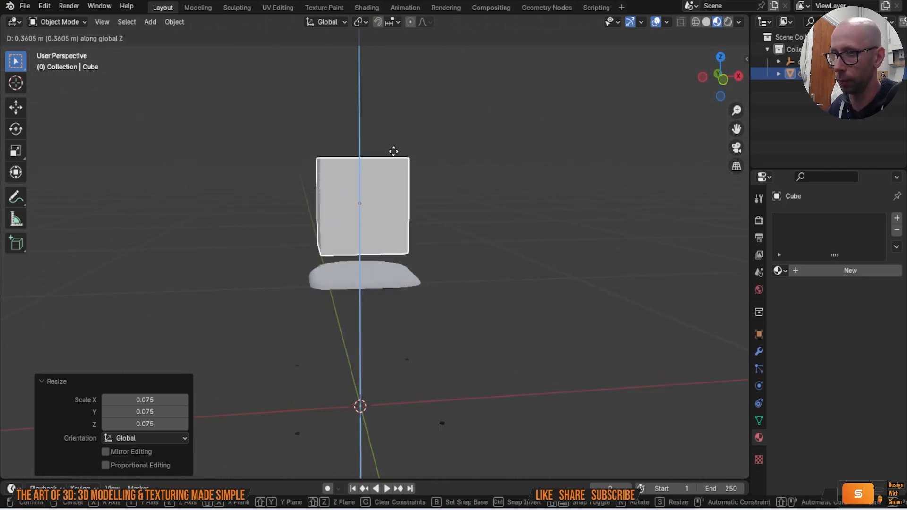
{"action": "left_click", "coordinate": [399, 151]}
Flatten the cube along Z to about 0.14 of its height to form a thin slab
{"action": "middle_click_drag", "start_coordinate": [398, 152], "coordinate": [396, 190]}
{"action": "scroll", "coordinate": [391, 186], "scroll_direction": "up", "scroll_amount": 1}
{"action": "key", "text": "s"}
{"action": "key", "text": "z"}
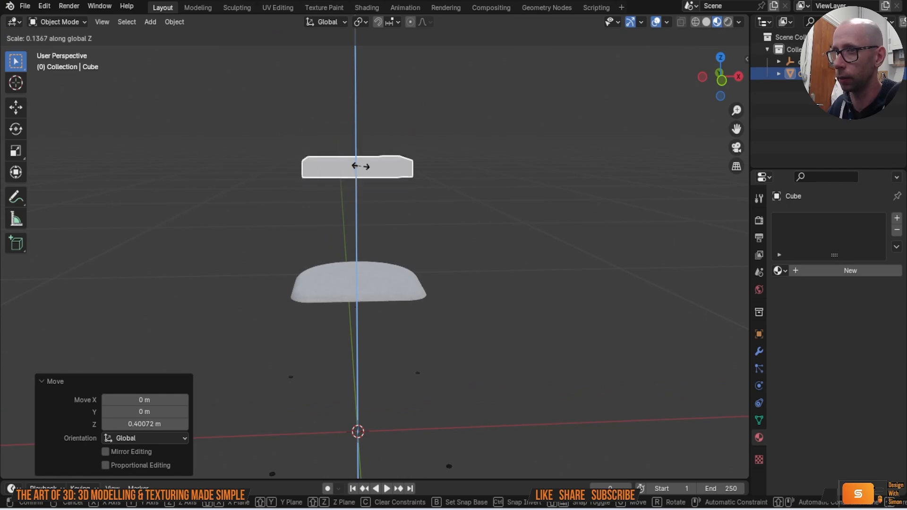
{"action": "left_click", "coordinate": [364, 166]}
{"action": "left_click", "coordinate": [410, 138]}
In top view, shift the slab about -0.024 m in Y and scale it down to fit inside the seat outline
{"action": "middle_click_drag", "start_coordinate": [410, 135], "coordinate": [471, 158]}
{"action": "key", "text": "grave"}
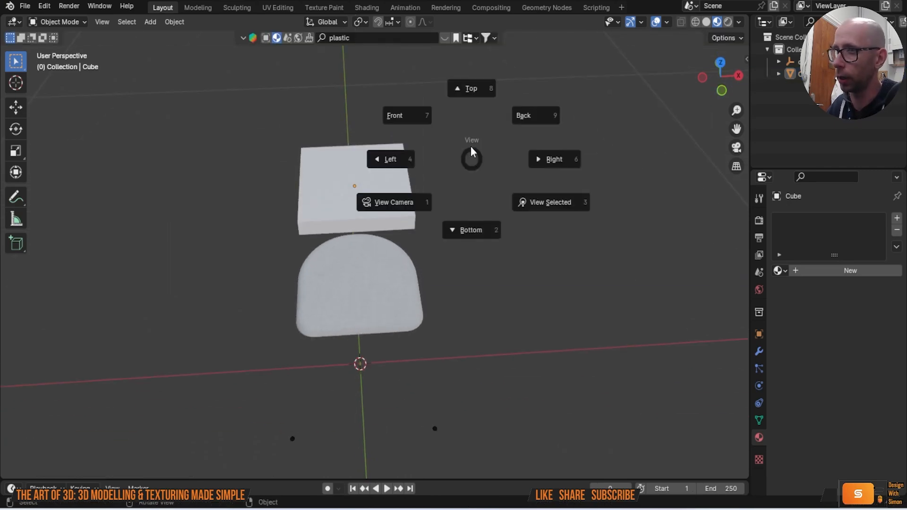
{"action": "left_click", "coordinate": [461, 115]}
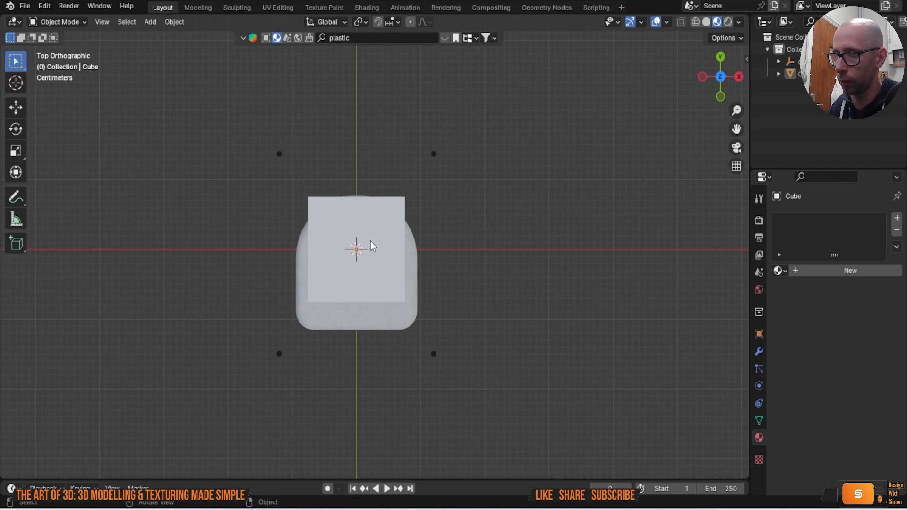
{"action": "left_click_drag", "start_coordinate": [382, 232], "coordinate": [386, 246]}
{"action": "scroll", "coordinate": [387, 245], "scroll_direction": "up", "scroll_amount": 2}
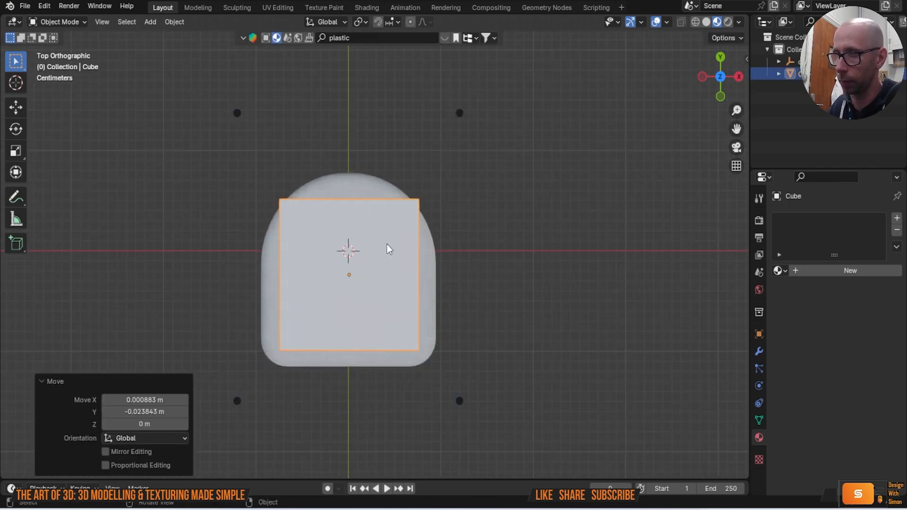
{"action": "key", "text": "s"}
{"action": "left_click", "coordinate": [378, 240]}
{"action": "left_click", "coordinate": [481, 243]}
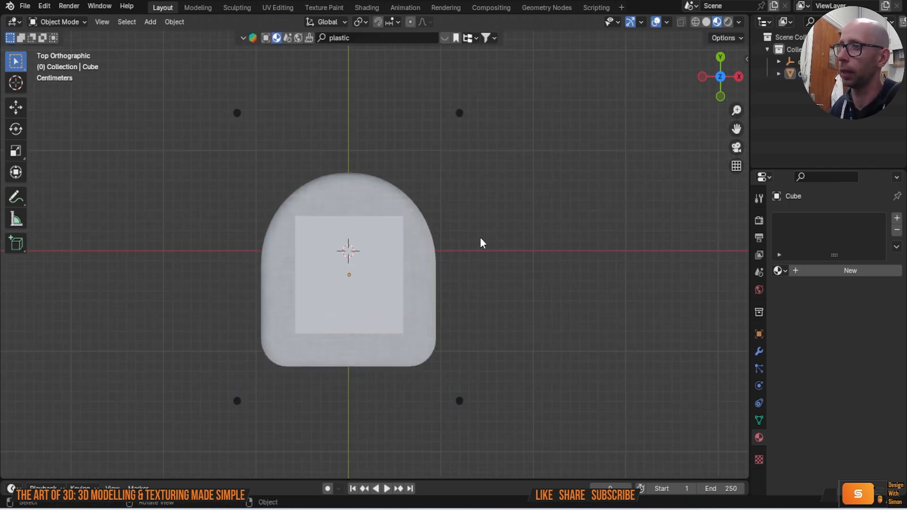
Show the scene in wireframe and add one centred loop cut along the slab's Y direction in Edit Mode
{"action": "left_click", "coordinate": [705, 23]}
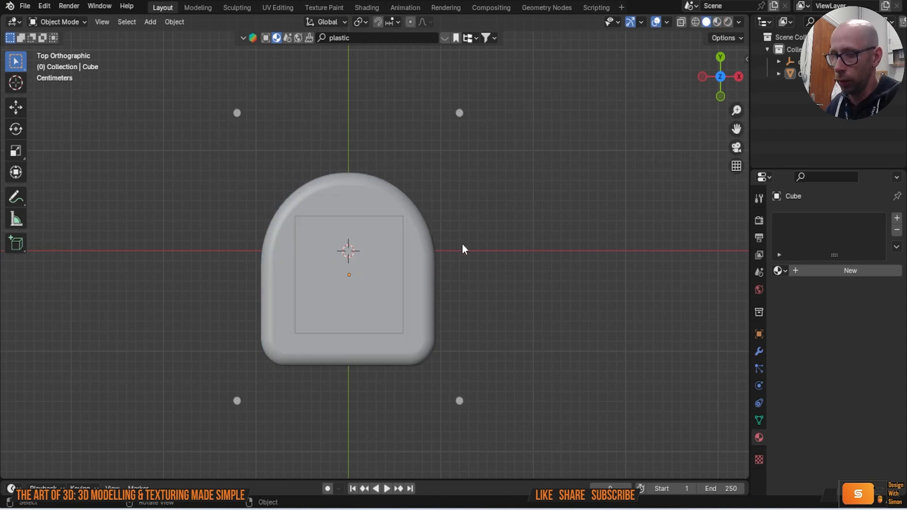
{"action": "key", "text": "shift+z"}
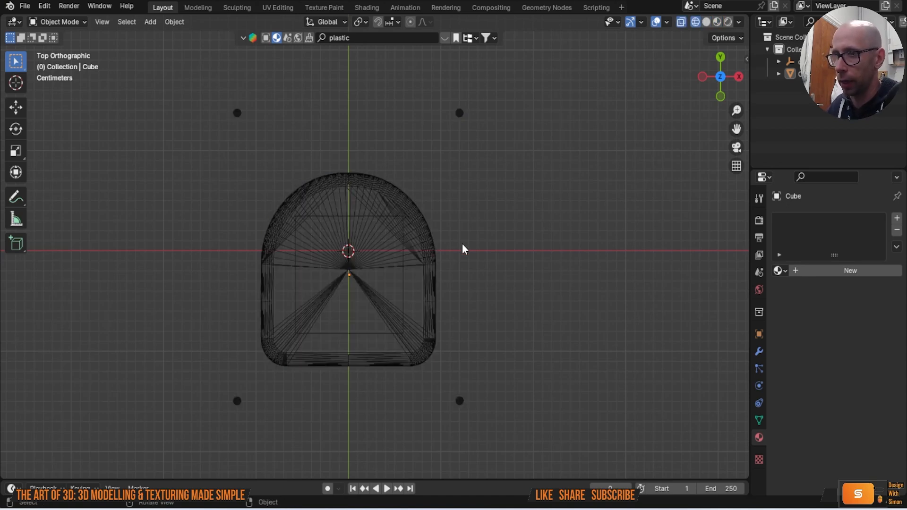
{"action": "scroll", "coordinate": [391, 255], "scroll_direction": "up", "scroll_amount": 4}
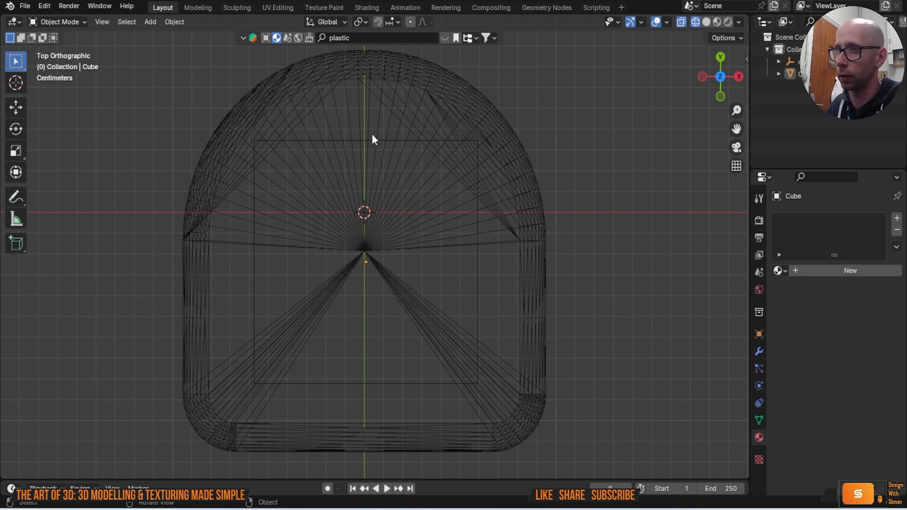
{"action": "left_click", "coordinate": [375, 140]}
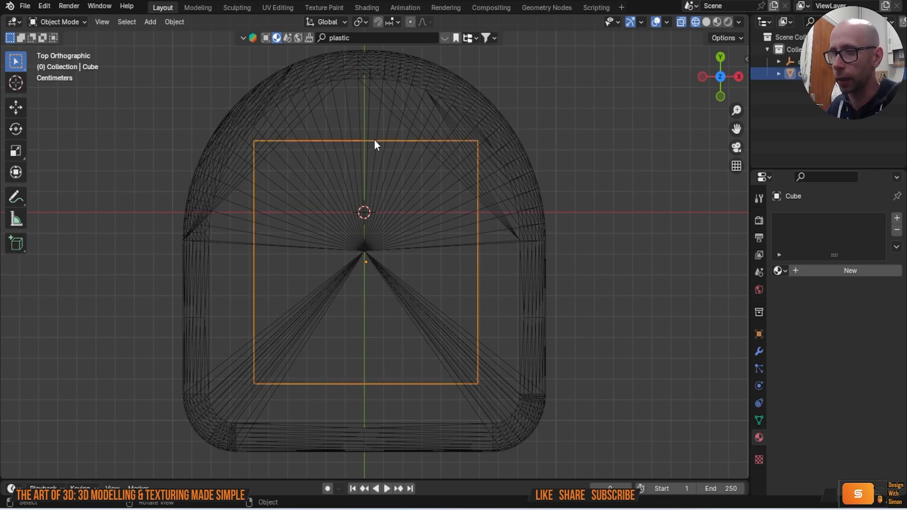
{"action": "key", "text": "Tab"}
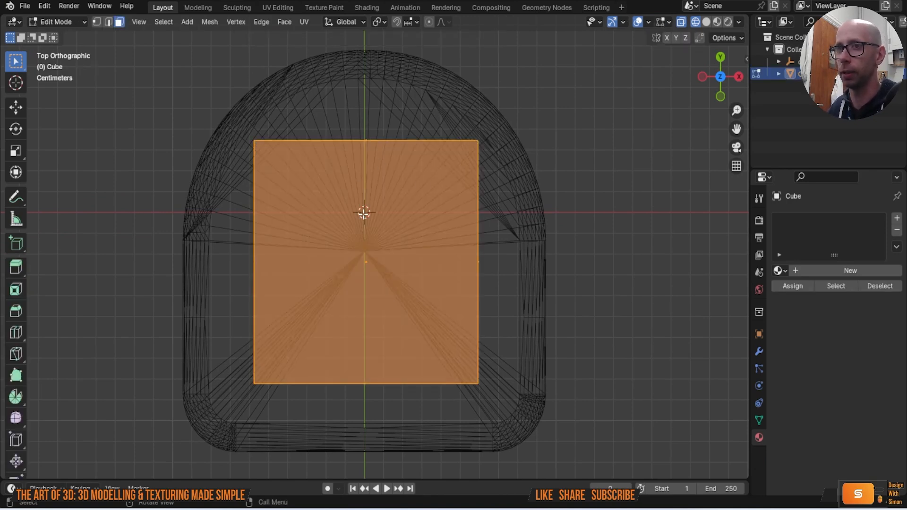
{"action": "key", "text": "2"}
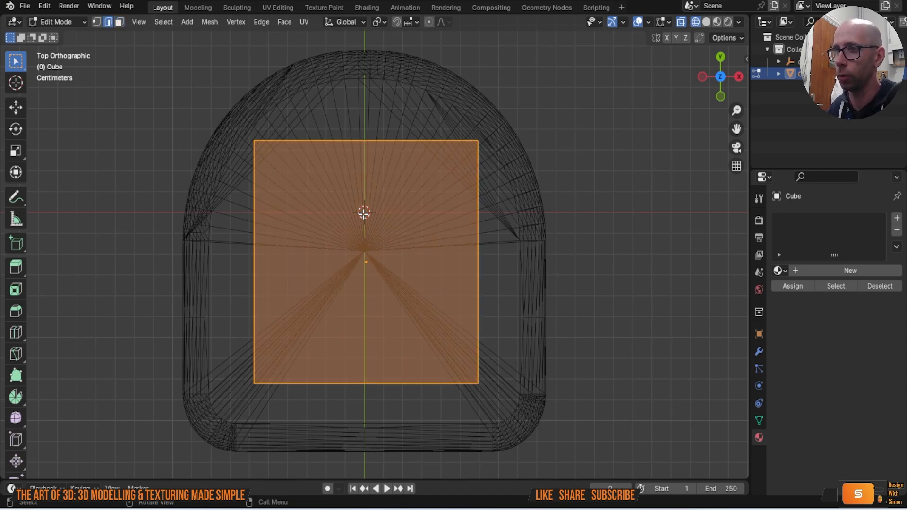
{"action": "key", "text": "ctrl+r"}
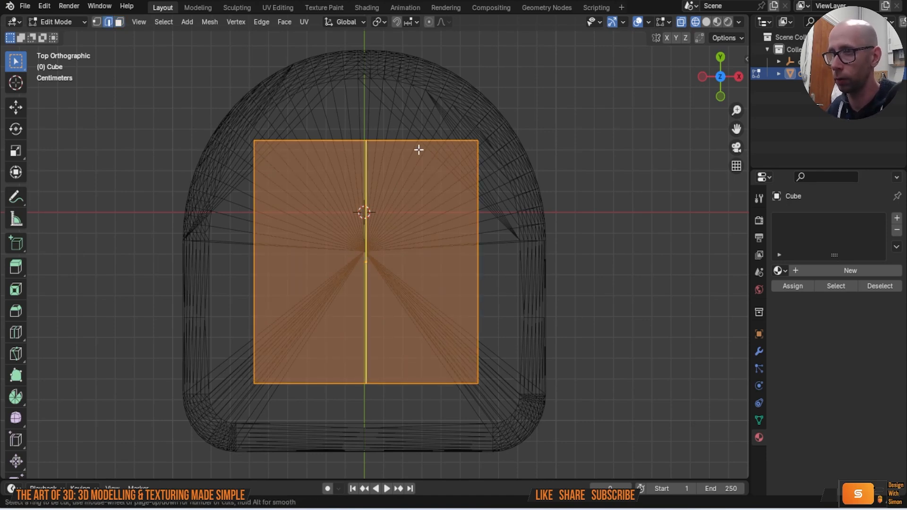
{"action": "left_click", "coordinate": [405, 155]}
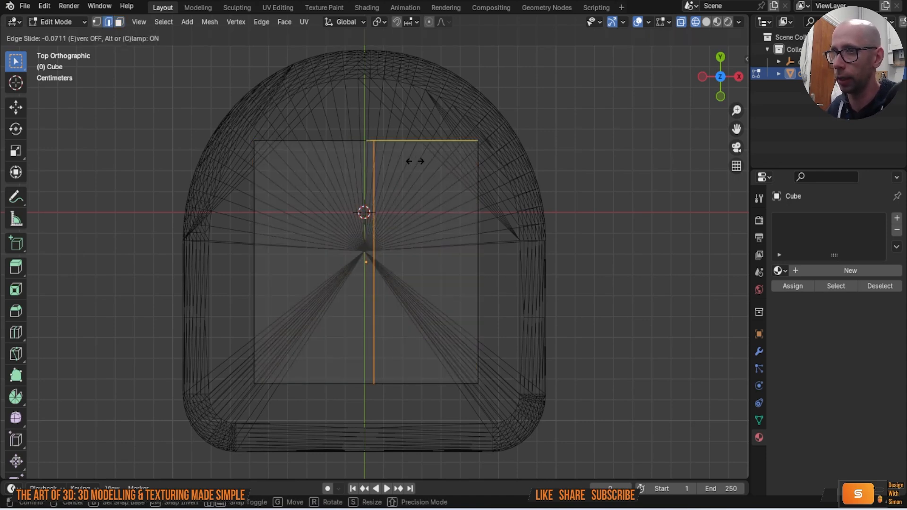
{"action": "right_click", "coordinate": [455, 210]}
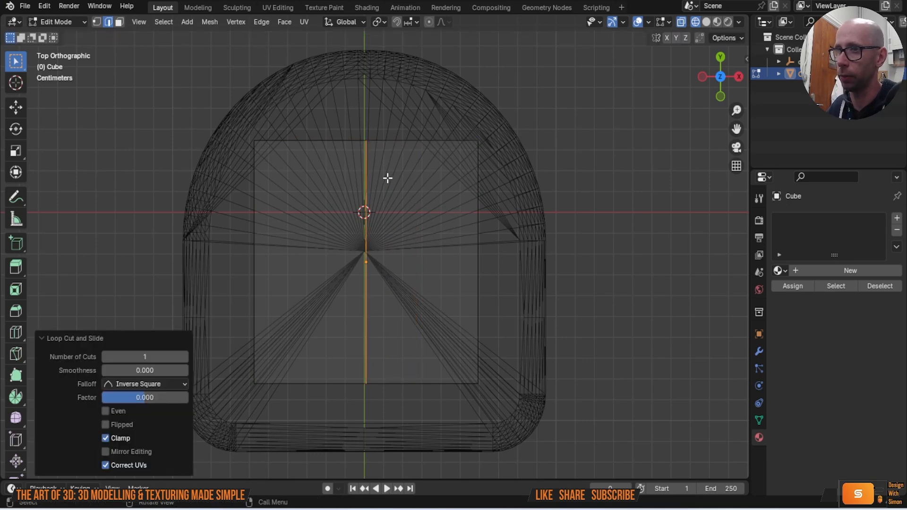
Delete the faces of the slab's +X half
{"action": "key", "text": "3"}
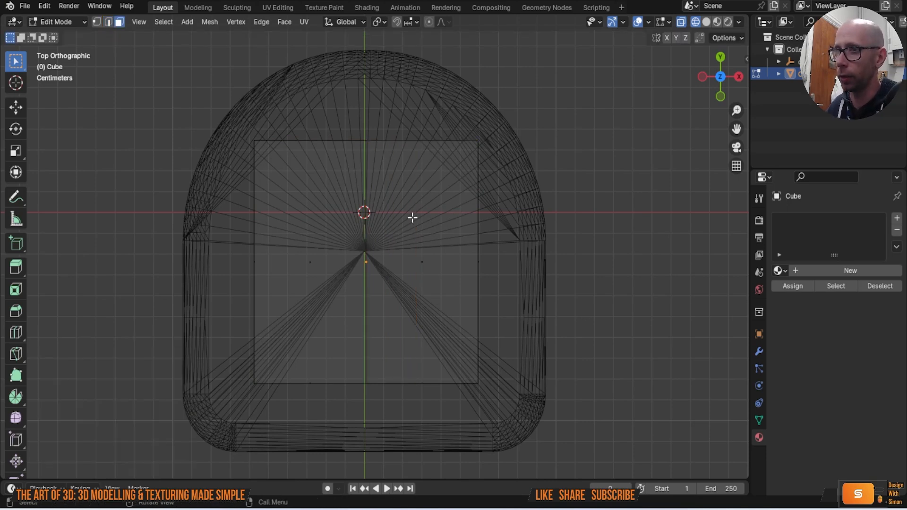
{"action": "left_click_drag", "start_coordinate": [380, 117], "coordinate": [582, 438]}
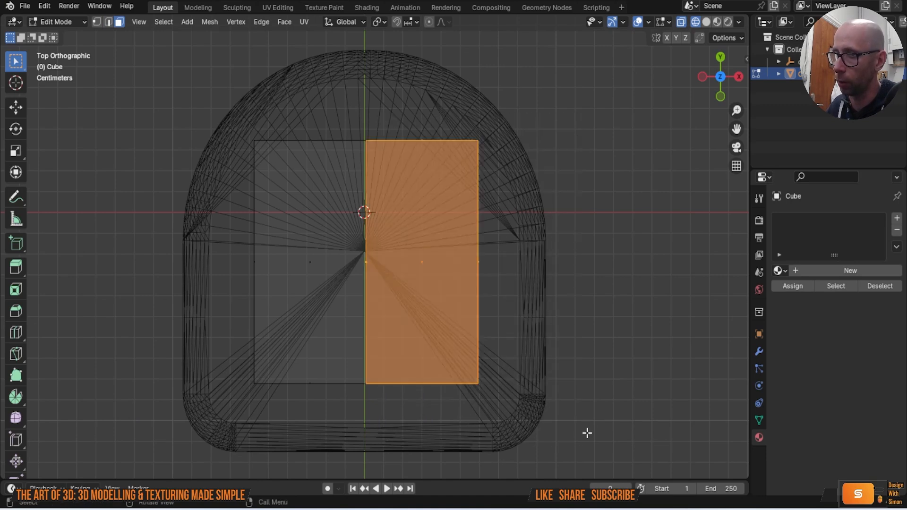
{"action": "key", "text": "x"}
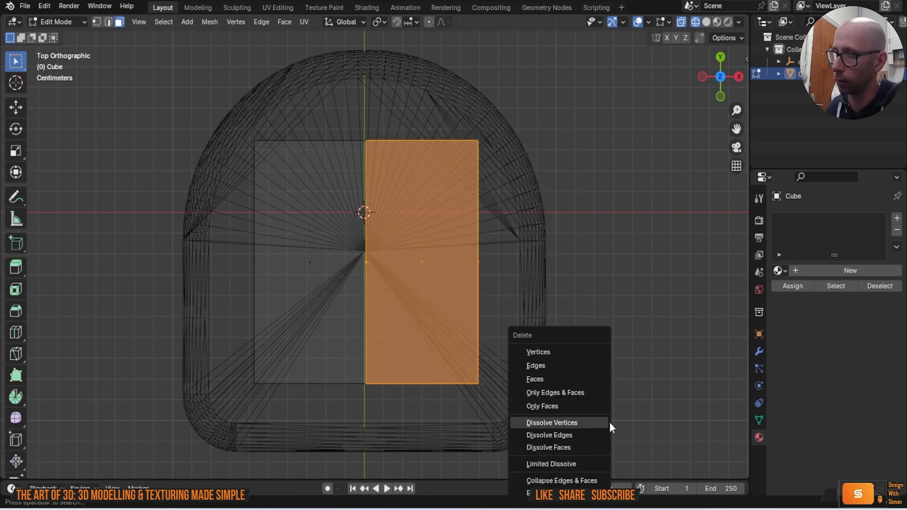
{"action": "left_click", "coordinate": [565, 379]}
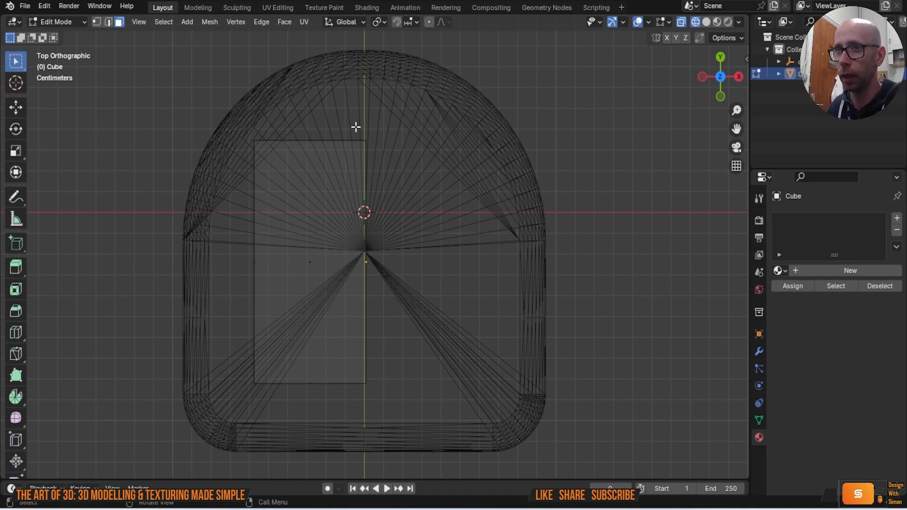
Move the slab's centreline vertices at the seat's curved end along Y out to the seat outline
{"action": "left_click", "coordinate": [96, 21]}
{"action": "left_click_drag", "start_coordinate": [338, 115], "coordinate": [404, 176]}
{"action": "key", "text": "g"}
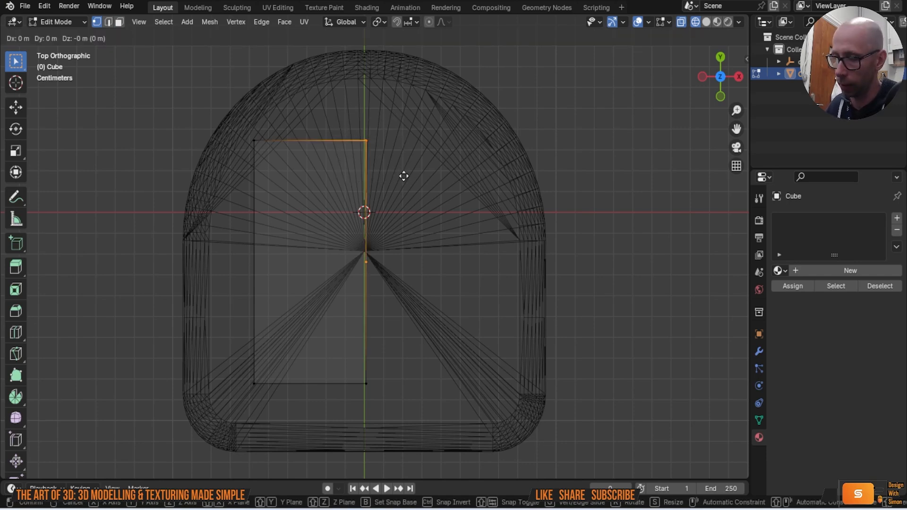
{"action": "key", "text": "y"}
{"action": "left_click", "coordinate": [405, 88]}
Move the centreline vertices at the seat's straight end about -0.031 m along Y to the seat outline
{"action": "left_click_drag", "start_coordinate": [350, 358], "coordinate": [390, 416]}
{"action": "key", "text": "g"}
{"action": "key", "text": "y"}
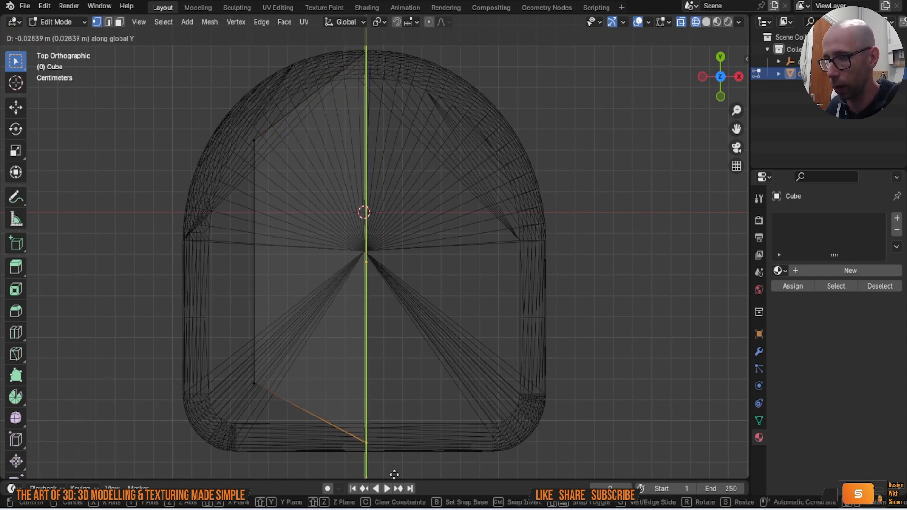
{"action": "left_click", "coordinate": [396, 20]}
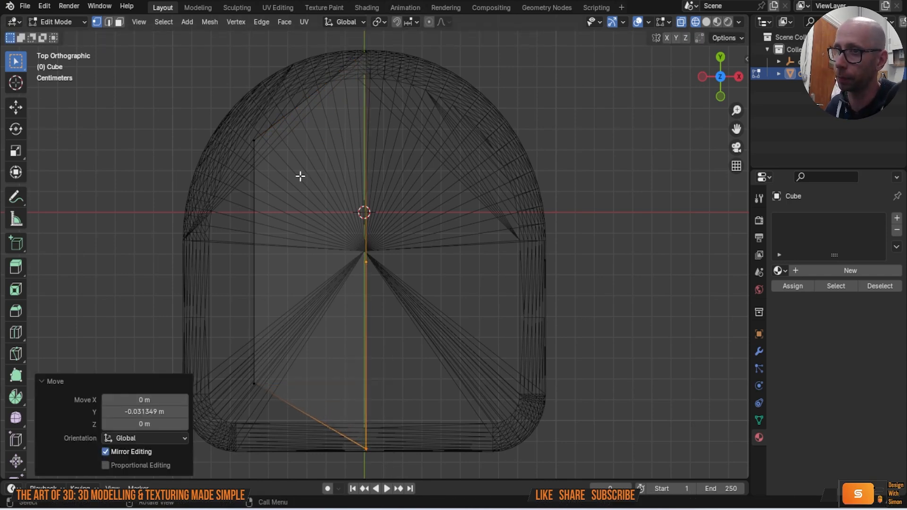
Move the slab's outer corner vertices at the curved and straight ends out to the seat outline
{"action": "left_click_drag", "start_coordinate": [232, 123], "coordinate": [277, 161]}
{"action": "key", "text": "g"}
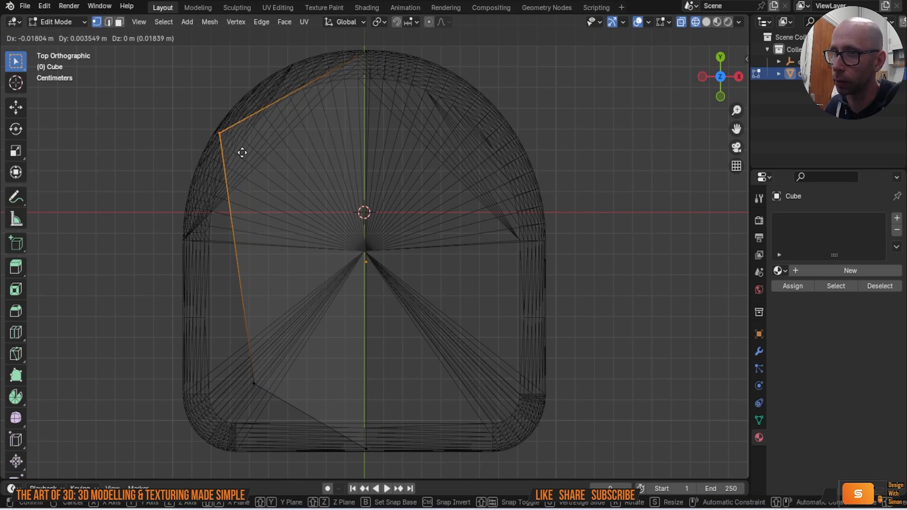
{"action": "left_click", "coordinate": [257, 166]}
{"action": "middle_click_drag", "start_coordinate": [313, 213], "coordinate": [335, 134], "text": "shift"}
{"action": "left_click_drag", "start_coordinate": [249, 290], "coordinate": [317, 357]}
{"action": "key", "text": "g"}
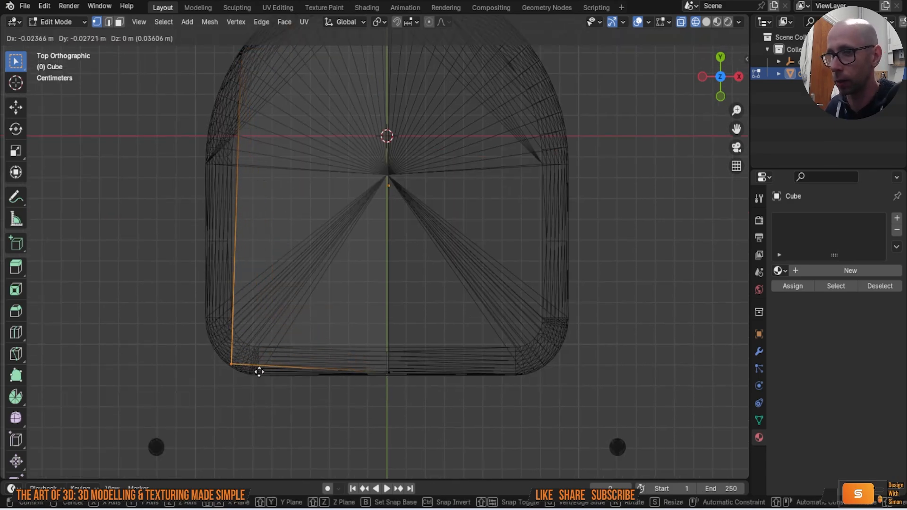
{"action": "left_click", "coordinate": [274, 381]}
Add two evenly spaced loop cuts along the half slab's Y direction
{"action": "scroll", "coordinate": [301, 322], "scroll_direction": "down", "scroll_amount": 1}
{"action": "middle_click_drag", "start_coordinate": [322, 272], "coordinate": [316, 327], "text": "shift"}
{"action": "key", "text": "ctrl+r"}
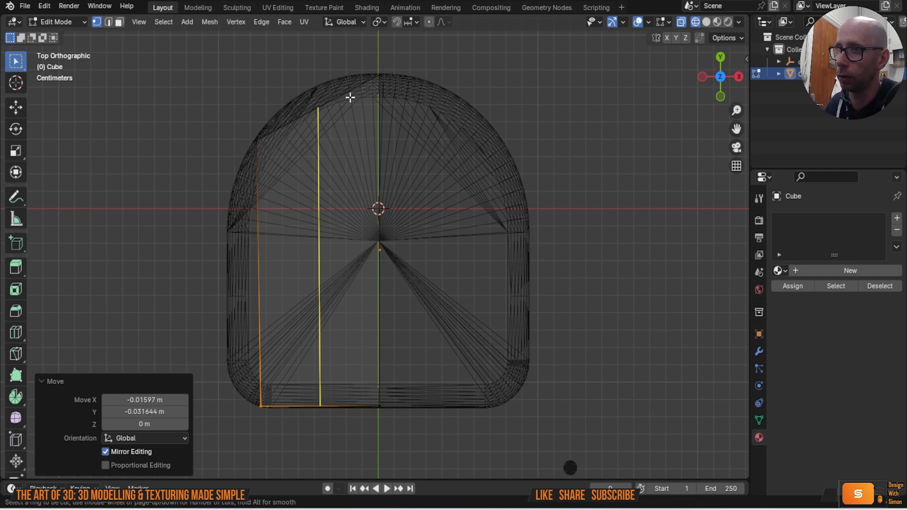
{"action": "scroll", "coordinate": [327, 122], "scroll_direction": "up", "scroll_amount": 1}
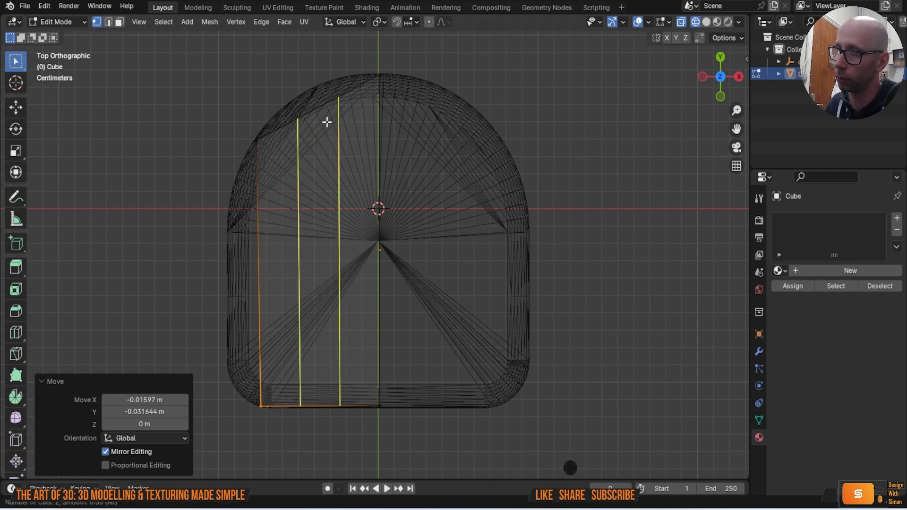
{"action": "left_click", "coordinate": [327, 122]}
{"action": "right_click", "coordinate": [328, 125]}
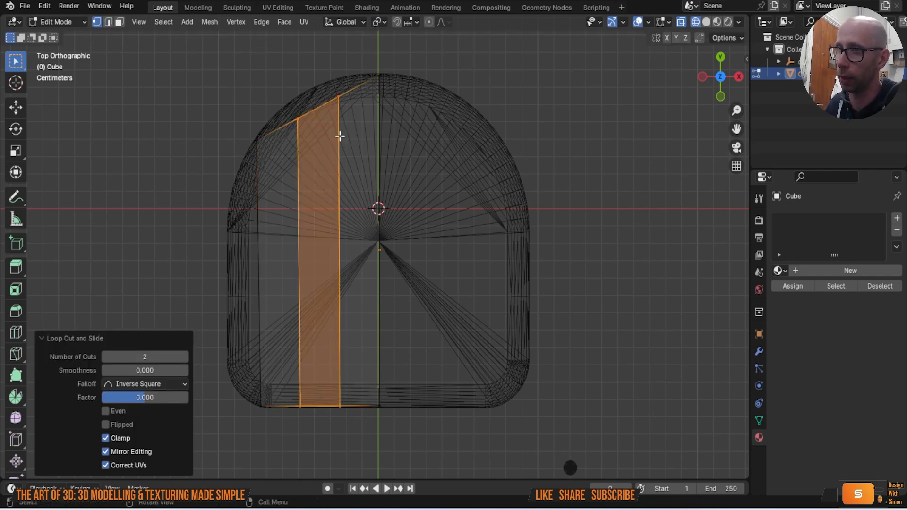
Add three evenly spaced loop cuts across the half slab's width
{"action": "key", "text": "ctrl+r"}
{"action": "scroll", "coordinate": [315, 198], "scroll_direction": "up", "scroll_amount": 2}
{"action": "left_click", "coordinate": [317, 199]}
{"action": "right_click", "coordinate": [319, 200]}
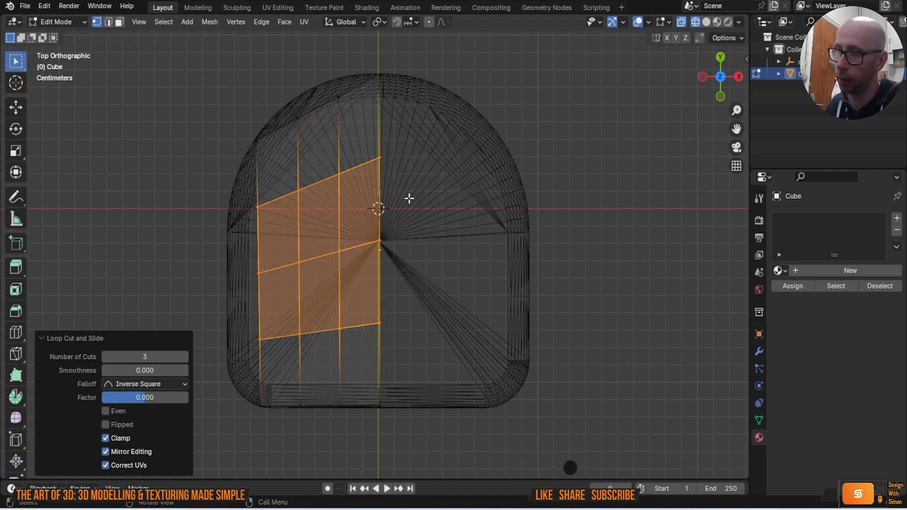
{"action": "middle_click_drag", "start_coordinate": [402, 191], "coordinate": [397, 236], "text": "shift"}
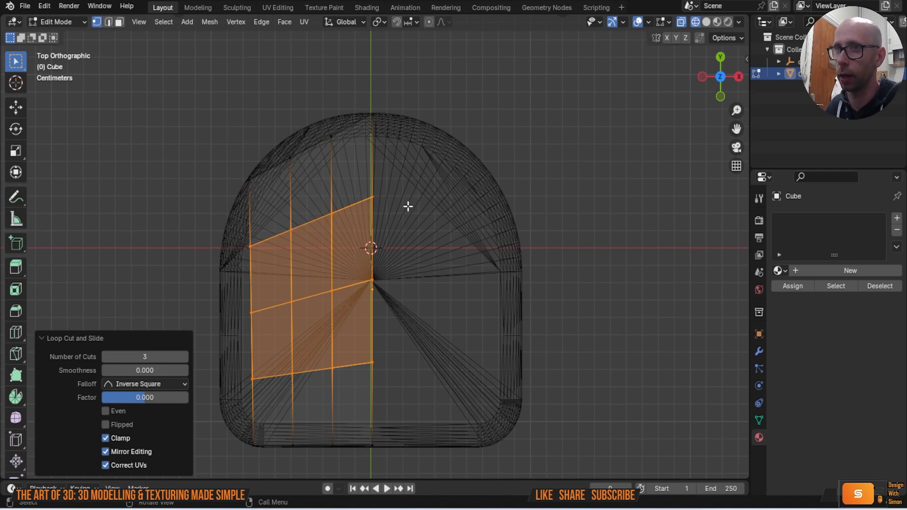
{"action": "scroll", "coordinate": [364, 175], "scroll_direction": "up", "scroll_amount": 2}
{"action": "key", "text": "g"}
{"action": "left_click", "coordinate": [383, 184]}
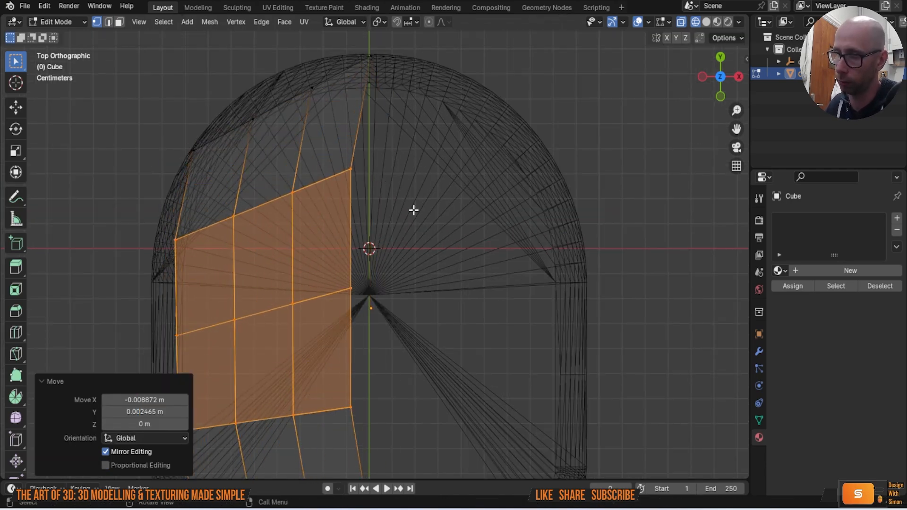
{"action": "key", "text": "ctrl+z"}
Move the vertices of the two lengthwise cuts and the outer corner at the curved end onto the seat outline
{"action": "middle_click_drag", "start_coordinate": [414, 167], "coordinate": [460, 261], "text": "shift"}
{"action": "left_click", "coordinate": [357, 182]}
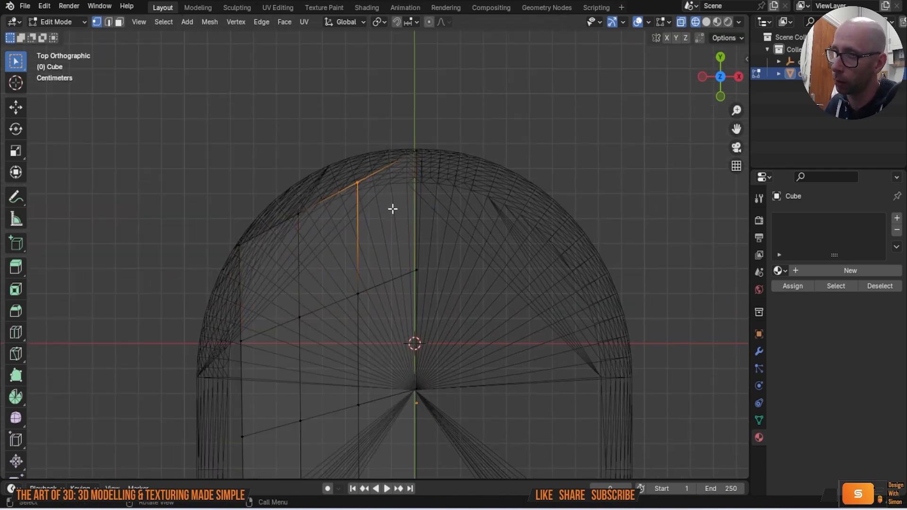
{"action": "key", "text": "g"}
{"action": "left_click", "coordinate": [393, 186]}
{"action": "left_click_drag", "start_coordinate": [283, 198], "coordinate": [310, 237]}
{"action": "key", "text": "g"}
{"action": "left_click", "coordinate": [302, 217]}
{"action": "left_click_drag", "start_coordinate": [226, 235], "coordinate": [257, 276]}
{"action": "key", "text": "g"}
{"action": "left_click", "coordinate": [250, 284]}
Move the outer-side vertices of the three crosswise cuts out to the seat outline
{"action": "middle_click_drag", "start_coordinate": [303, 293], "coordinate": [385, 174], "text": "shift"}
{"action": "left_click_drag", "start_coordinate": [304, 201], "coordinate": [343, 258]}
{"action": "key", "text": "g"}
{"action": "left_click", "coordinate": [308, 261]}
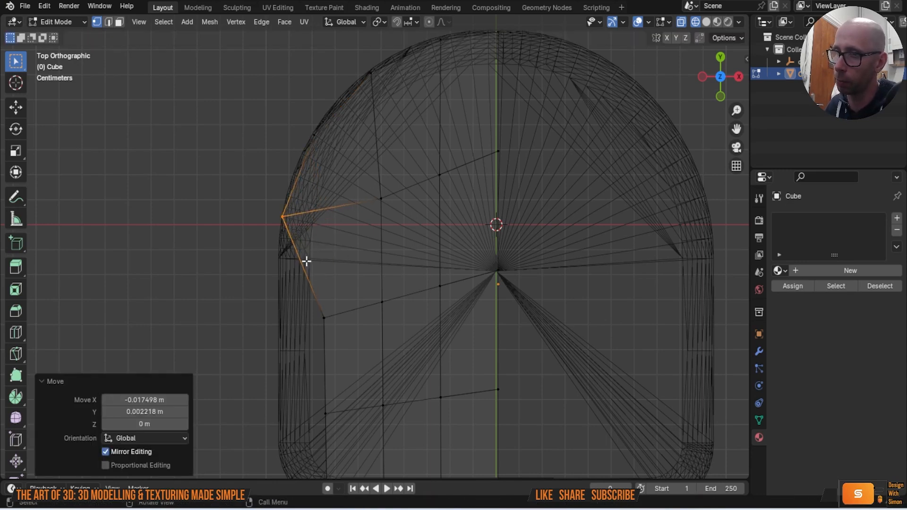
{"action": "middle_click_drag", "start_coordinate": [334, 299], "coordinate": [350, 215], "text": "shift"}
{"action": "left_click_drag", "start_coordinate": [310, 202], "coordinate": [362, 265]}
{"action": "key", "text": "g"}
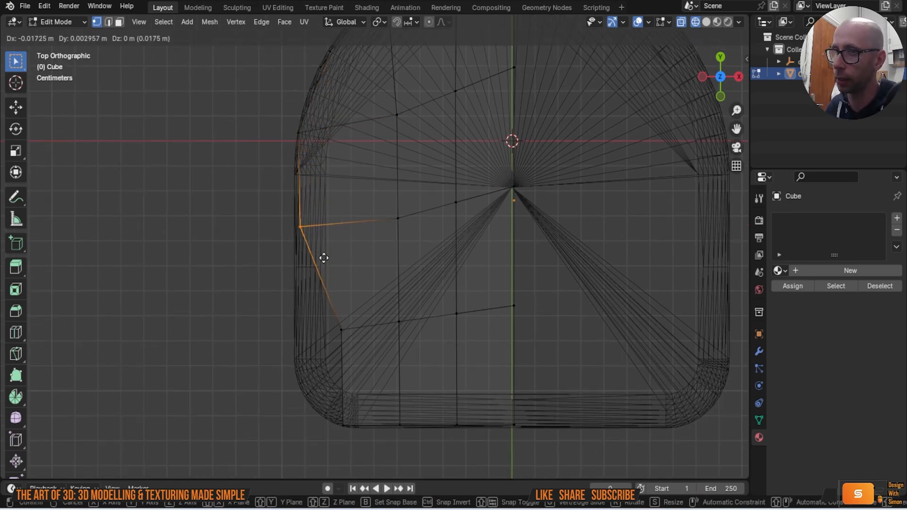
{"action": "left_click", "coordinate": [321, 258]}
{"action": "middle_click_drag", "start_coordinate": [377, 281], "coordinate": [377, 225], "text": "shift"}
{"action": "left_click_drag", "start_coordinate": [316, 251], "coordinate": [379, 302]}
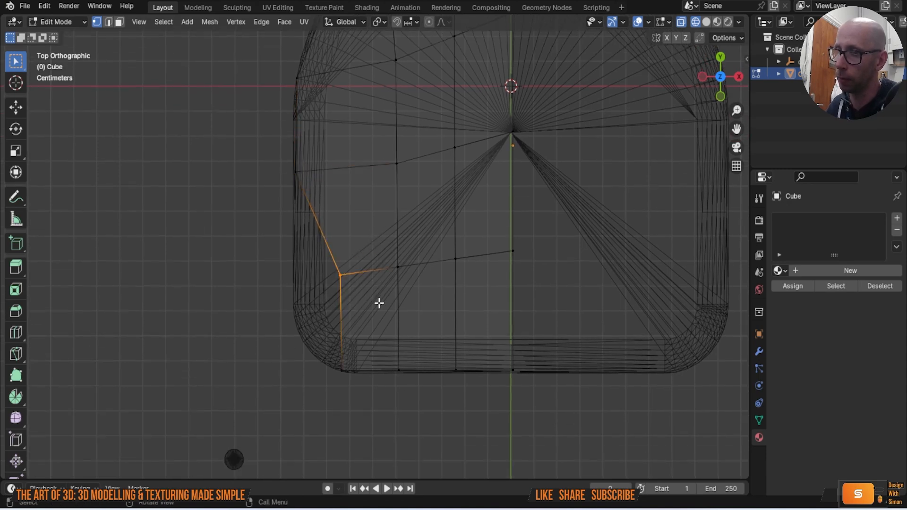
{"action": "left_click", "coordinate": [336, 299]}
{"action": "left_click", "coordinate": [360, 370]}
{"action": "key", "text": "g"}
{"action": "left_click", "coordinate": [314, 345]}
{"action": "middle_click_drag", "start_coordinate": [314, 345], "coordinate": [374, 130]}
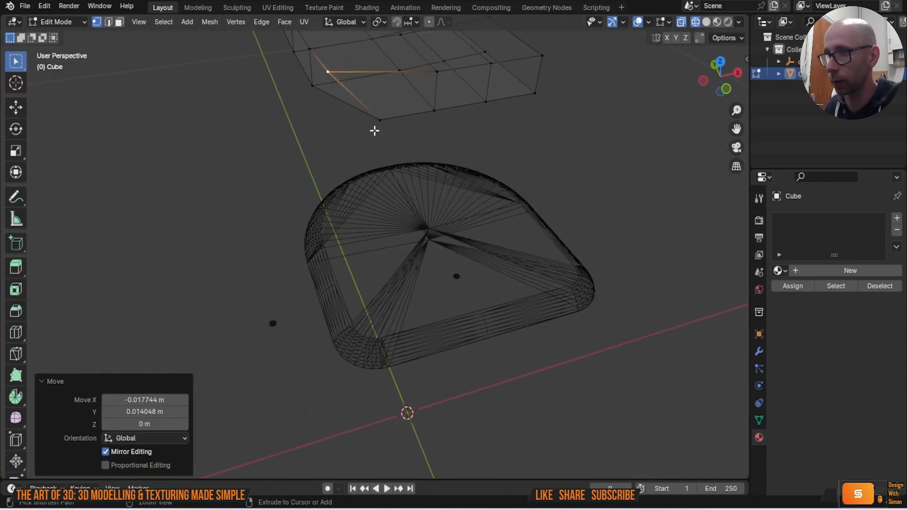
{"action": "key", "text": "ctrl+z"}
In top view, move the straight end's outer corner vertices about -0.019 m in X and 0.016 m in Y to the seat outline
{"action": "key", "text": "grave"}
{"action": "left_click", "coordinate": [355, 74]}
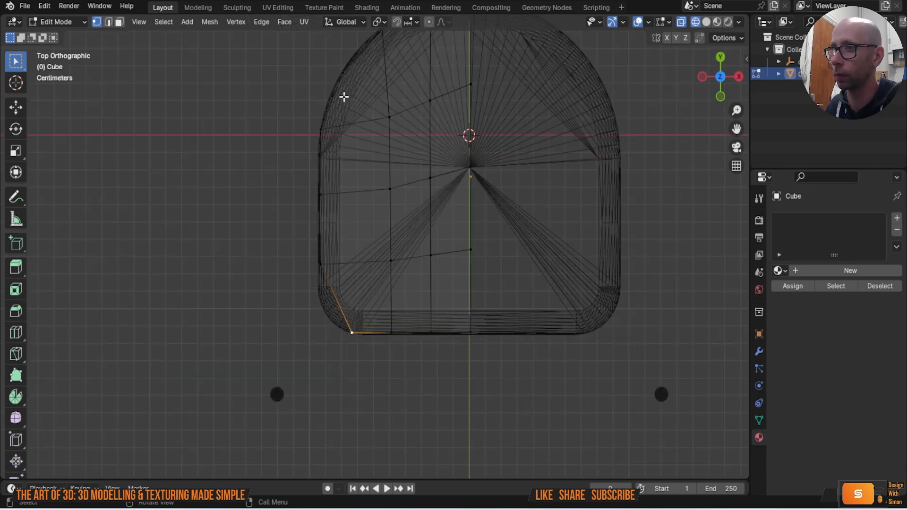
{"action": "key", "text": "g"}
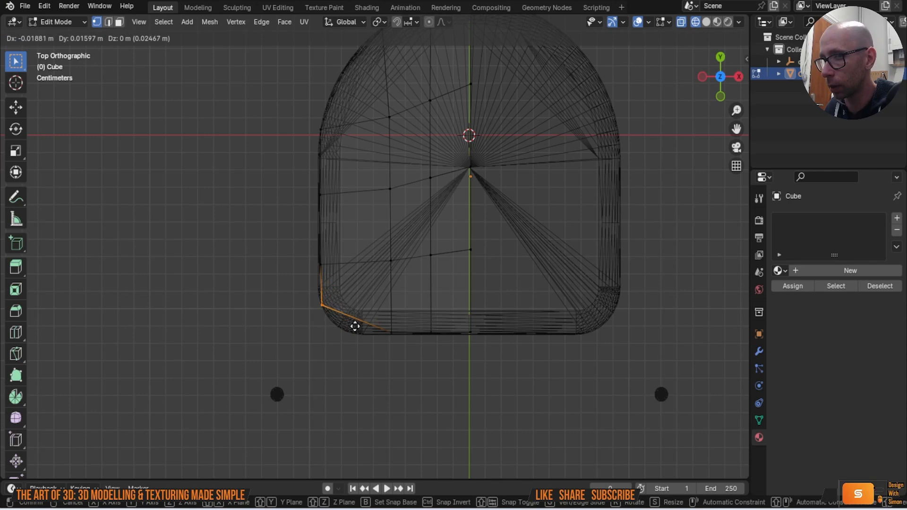
{"action": "left_click", "coordinate": [358, 321]}
Add one centred lengthwise loop cut in the outermost strip and move its straight-end vertices onto the rounded corner's outline
{"action": "key", "text": "ctrl+r"}
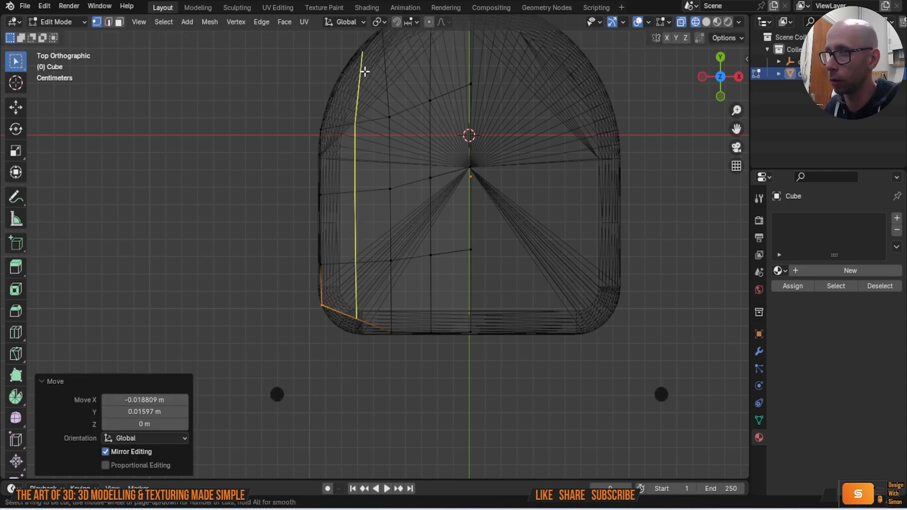
{"action": "left_click", "coordinate": [364, 71]}
{"action": "right_click", "coordinate": [364, 71]}
{"action": "scroll", "coordinate": [399, 331], "scroll_direction": "up", "scroll_amount": 4}
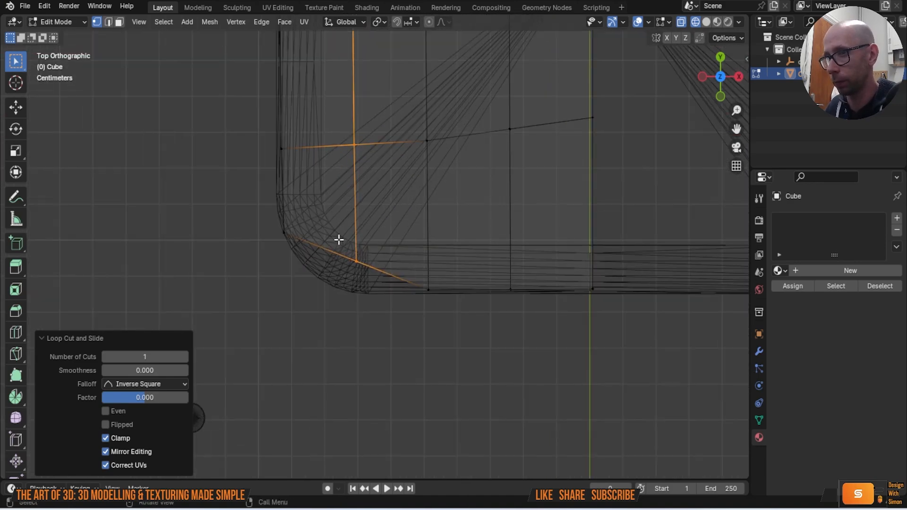
{"action": "left_click", "coordinate": [371, 278]}
{"action": "key", "text": "g"}
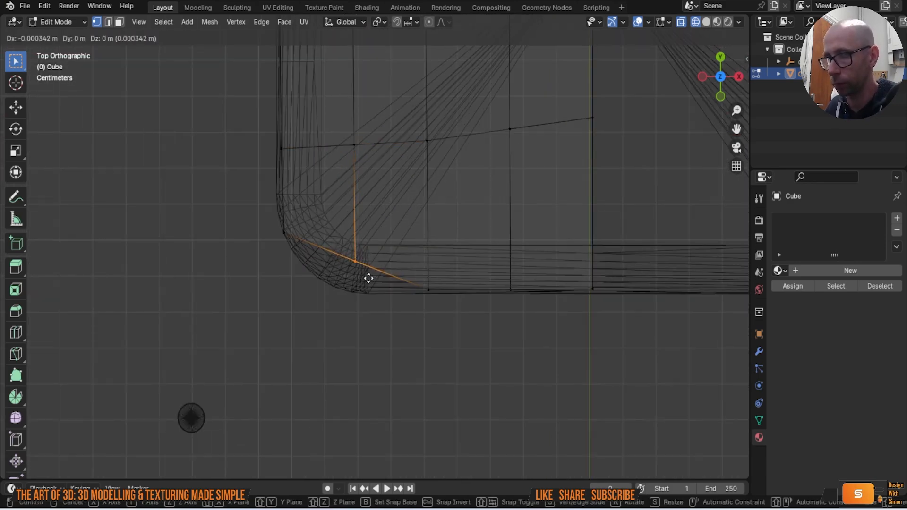
{"action": "left_click", "coordinate": [360, 308]}
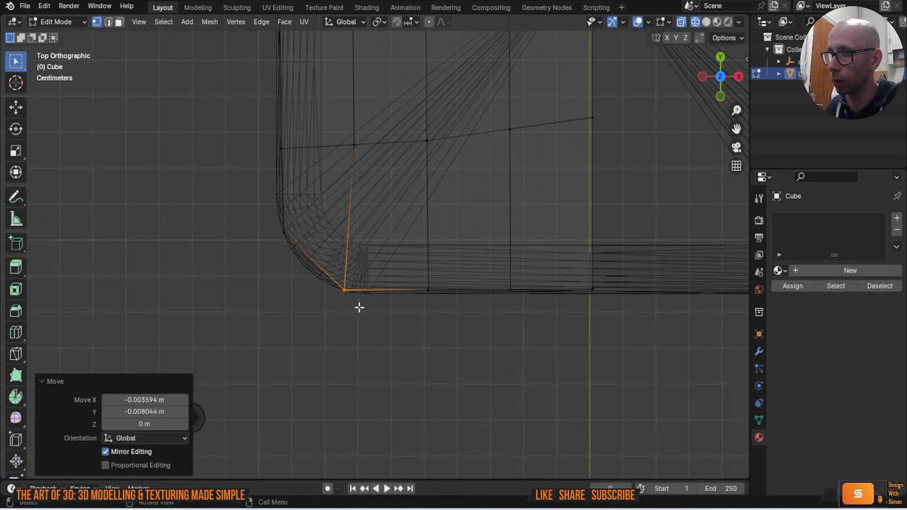
Add one centred loop cut across the row of faces nearest the straight end
{"action": "key", "text": "ctrl+r"}
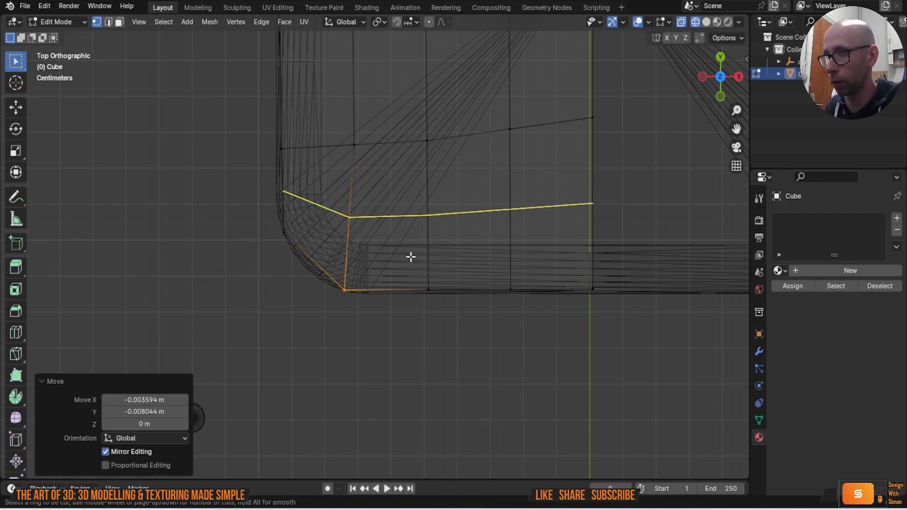
{"action": "left_click", "coordinate": [410, 257]}
{"action": "right_click", "coordinate": [411, 256]}
Reposition the vertices around the straight end's outer corner so they follow the seat's rounded corner
{"action": "left_click_drag", "start_coordinate": [268, 219], "coordinate": [300, 249]}
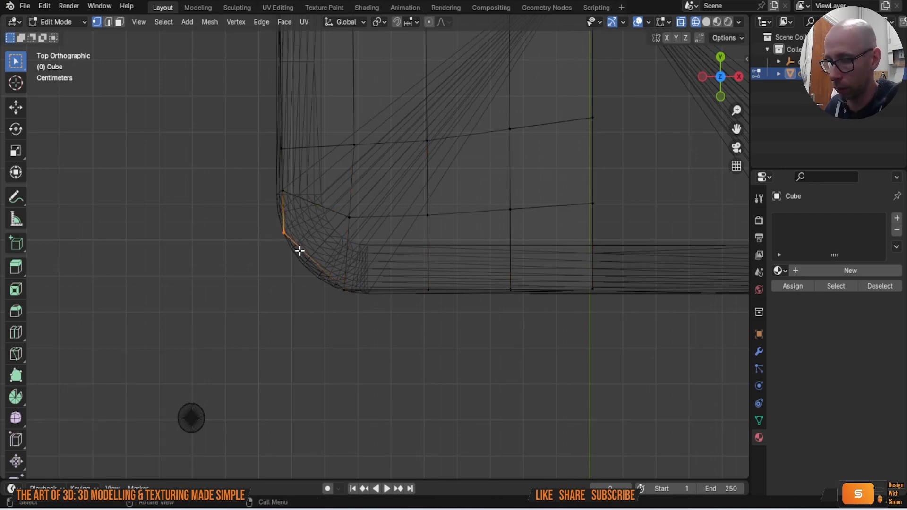
{"action": "key", "text": "g"}
{"action": "left_click", "coordinate": [320, 273]}
{"action": "left_click_drag", "start_coordinate": [267, 183], "coordinate": [300, 213]}
{"action": "key", "text": "g"}
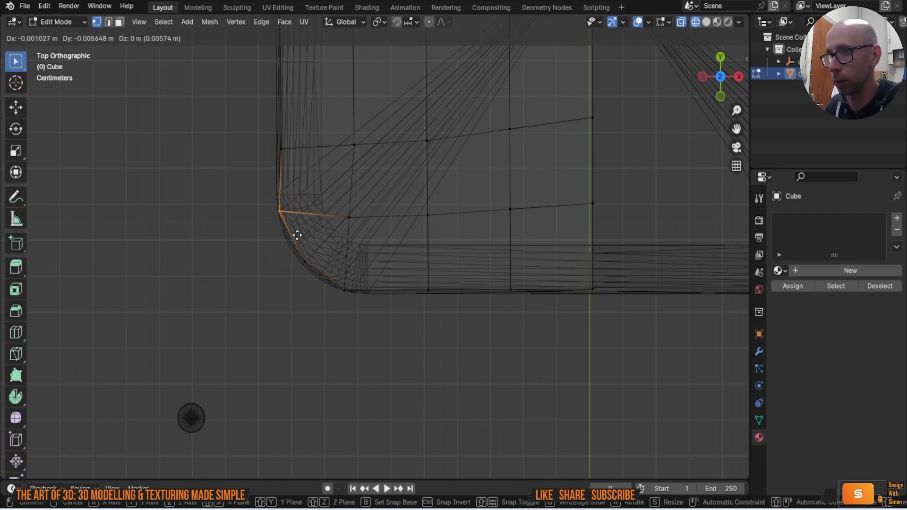
{"action": "left_click", "coordinate": [296, 245]}
{"action": "left_click", "coordinate": [316, 272]}
{"action": "key", "text": "g"}
{"action": "left_click", "coordinate": [319, 278]}
Nudge two crosswise cuts' outer-side vertices onto the straight side outline, about -0.0009 m and -0.0007 m in X
{"action": "middle_click_drag", "start_coordinate": [434, 277], "coordinate": [416, 367], "text": "shift"}
{"action": "left_click_drag", "start_coordinate": [268, 223], "coordinate": [310, 260]}
{"action": "key", "text": "g"}
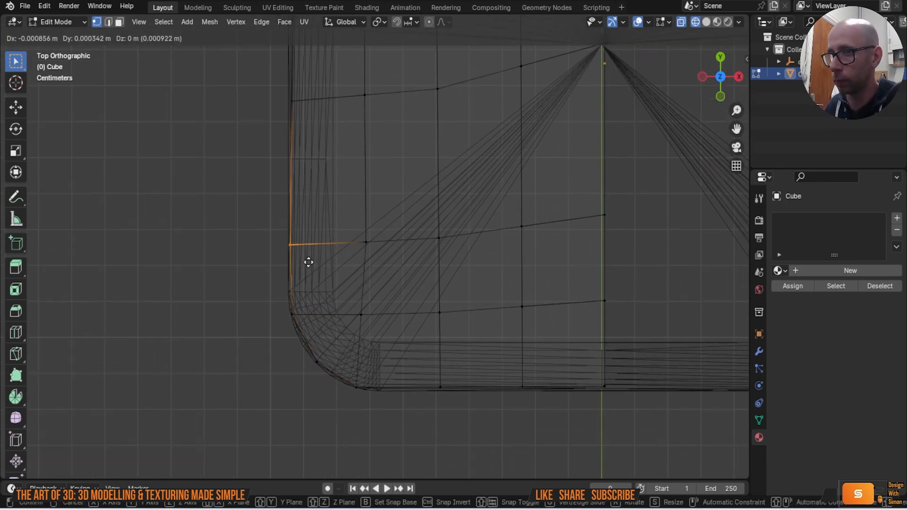
{"action": "left_click", "coordinate": [309, 262]}
{"action": "middle_click_drag", "start_coordinate": [344, 187], "coordinate": [345, 329], "text": "shift"}
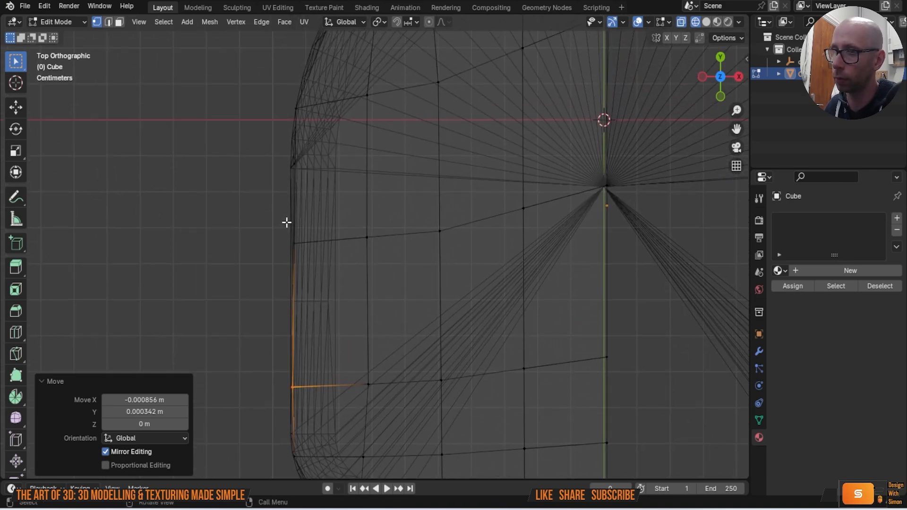
{"action": "left_click_drag", "start_coordinate": [285, 218], "coordinate": [312, 262]}
{"action": "key", "text": "g"}
{"action": "left_click", "coordinate": [314, 259]}
Add one loop cut across the row nearest the curved end and fit its outer vertices to the seat outline
{"action": "middle_click_drag", "start_coordinate": [318, 251], "coordinate": [282, 352], "text": "shift"}
{"action": "middle_click_drag", "start_coordinate": [310, 197], "coordinate": [310, 247], "text": "shift"}
{"action": "key", "text": "ctrl+r"}
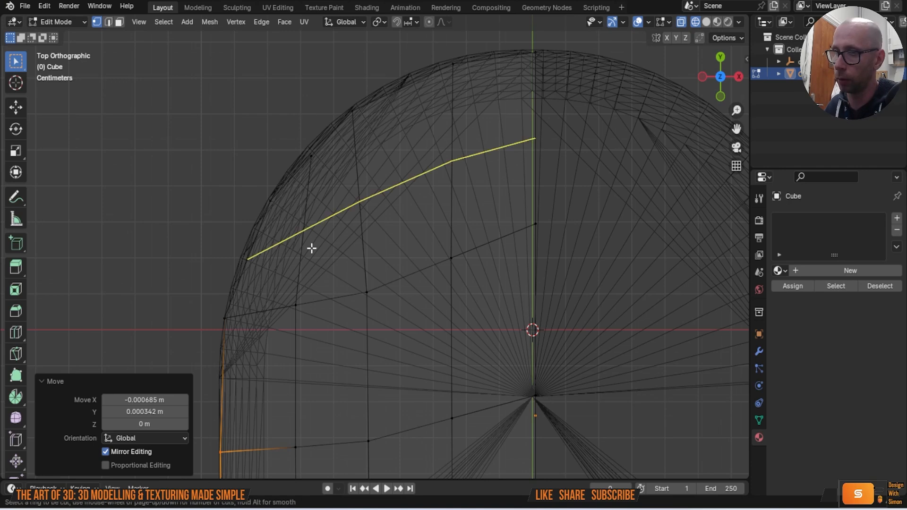
{"action": "left_click", "coordinate": [312, 248]}
{"action": "left_click_drag", "start_coordinate": [235, 247], "coordinate": [259, 266]}
{"action": "key", "text": "g"}
{"action": "left_click", "coordinate": [256, 269]}
Nudge the remaining boundary vertices around the curved end, from the outer corner towards the centreline, onto the seat outline
{"action": "left_click_drag", "start_coordinate": [251, 182], "coordinate": [279, 219]}
{"action": "key", "text": "g"}
{"action": "left_click", "coordinate": [279, 216]}
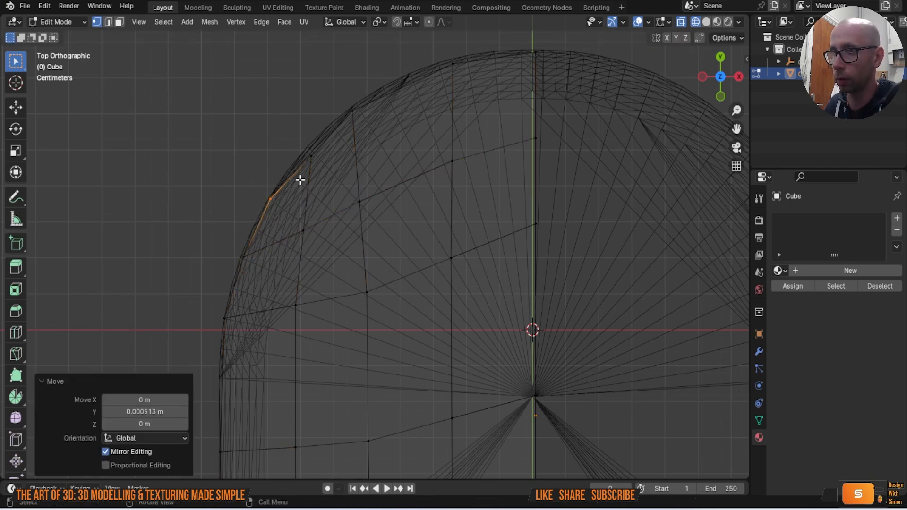
{"action": "left_click_drag", "start_coordinate": [298, 142], "coordinate": [321, 183]}
{"action": "key", "text": "g"}
{"action": "left_click", "coordinate": [318, 172]}
{"action": "left_click_drag", "start_coordinate": [331, 87], "coordinate": [361, 121]}
{"action": "key", "text": "g"}
{"action": "left_click", "coordinate": [386, 119]}
{"action": "left_click_drag", "start_coordinate": [437, 49], "coordinate": [467, 84]}
{"action": "key", "text": "g"}
{"action": "left_click", "coordinate": [519, 85]}
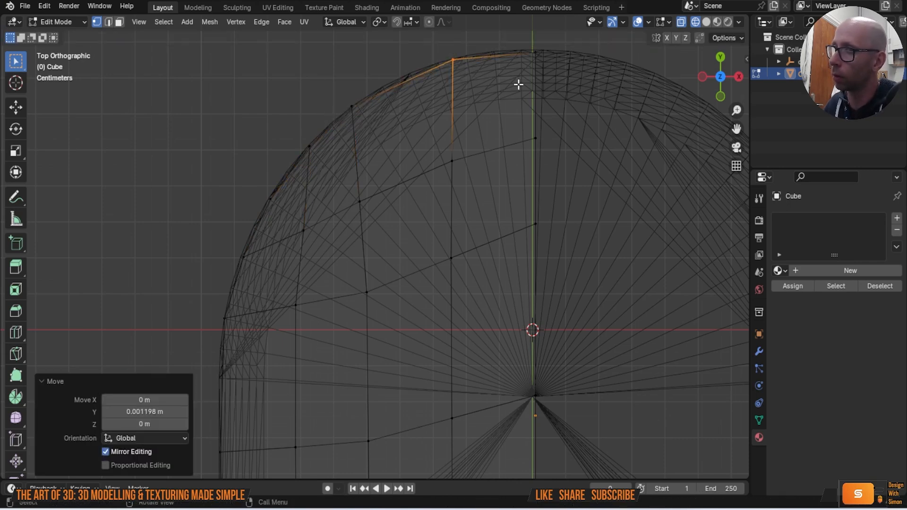
Add a lengthwise loop cut in the second strip from the centreline and move its curved-end vertices about 0.0014 m along Y
{"action": "left_click", "coordinate": [401, 99]}
{"action": "key", "text": "ctrl+r"}
{"action": "double_click", "coordinate": [401, 99]}
{"action": "left_click_drag", "start_coordinate": [393, 67], "coordinate": [425, 115]}
{"action": "key", "text": "g"}
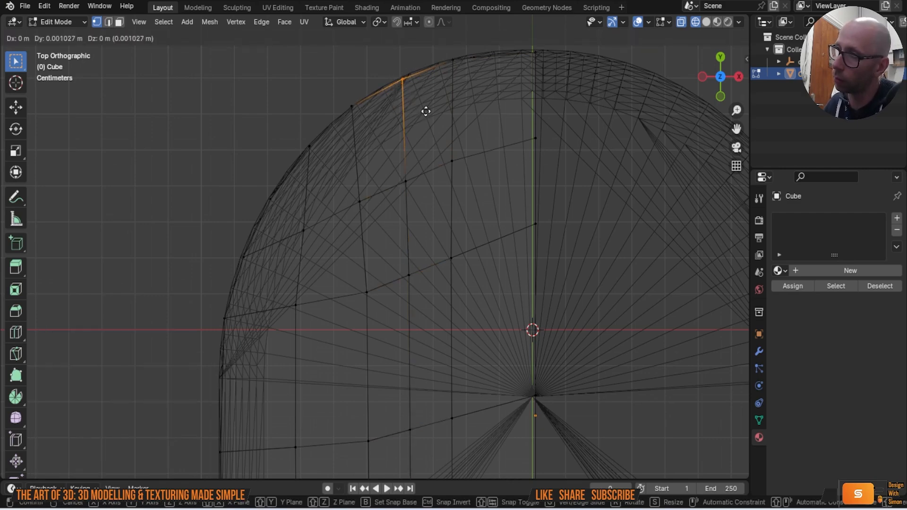
{"action": "left_click", "coordinate": [426, 114]}
Switch the viewport back to solid shading and view the shaped half slab in perspective
{"action": "scroll", "coordinate": [427, 118], "scroll_direction": "down", "scroll_amount": 5}
{"action": "key", "text": "shift+z"}
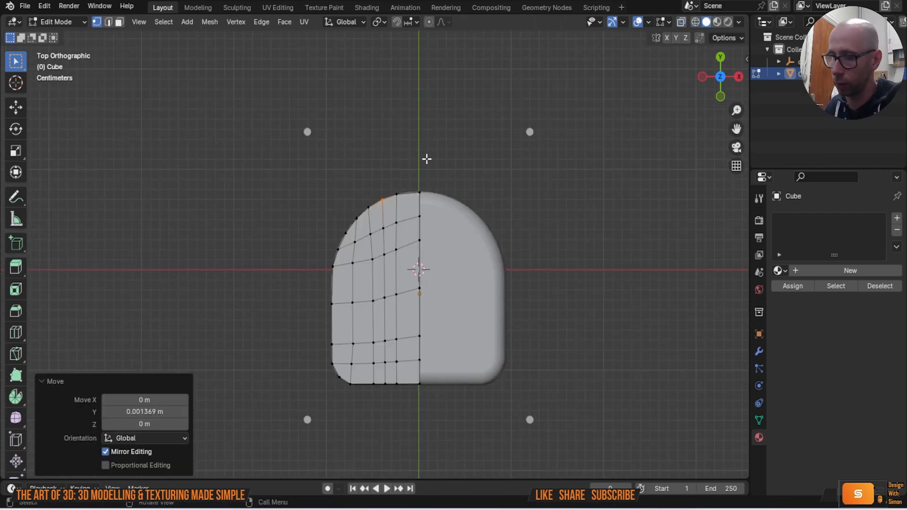
{"action": "middle_click_drag", "start_coordinate": [419, 300], "coordinate": [333, 221]}
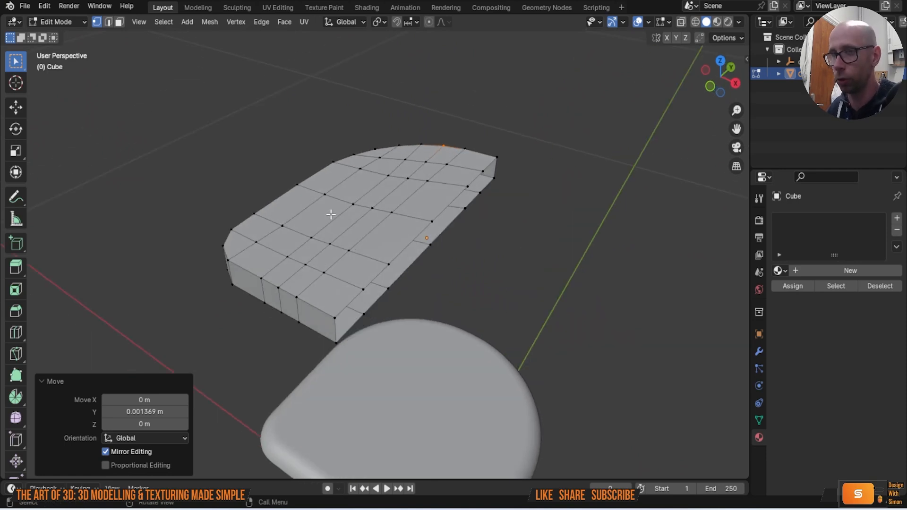
Save the file and snap the 3D cursor to the selected boundary edge loop on the half slab's open centre side
{"action": "key", "text": "2"}
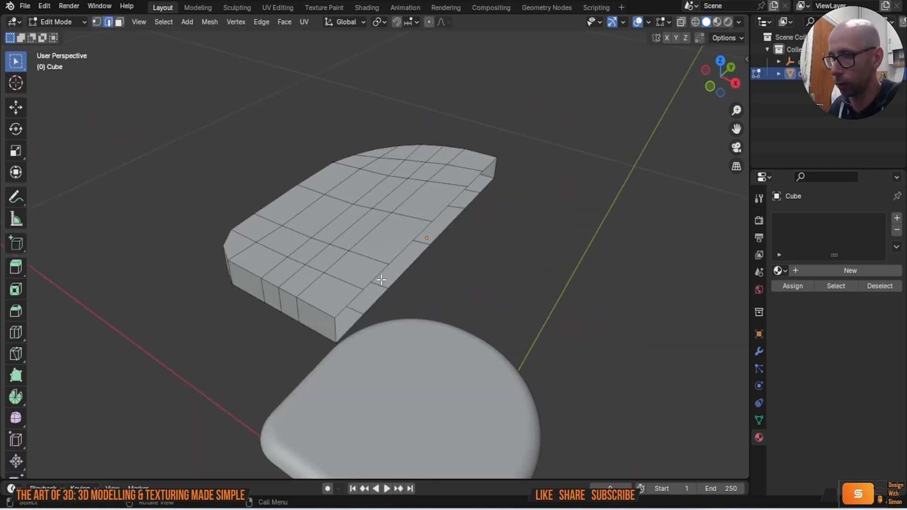
{"action": "left_click", "coordinate": [394, 258], "text": "alt"}
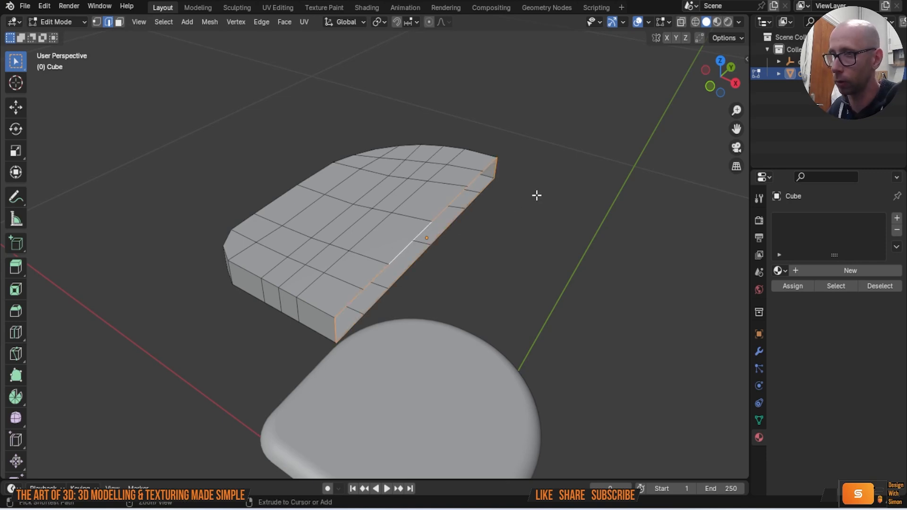
{"action": "key", "text": "ctrl+s"}
{"action": "key", "text": "shift+s"}
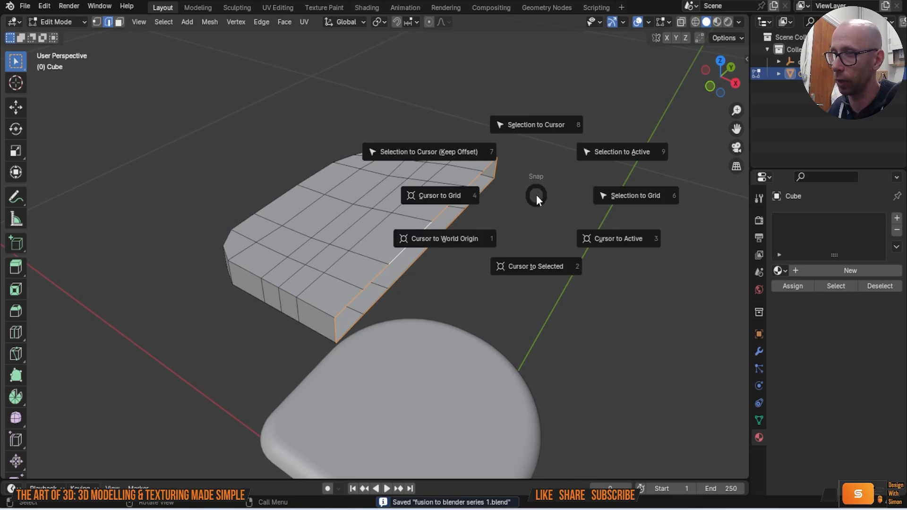
{"action": "left_click", "coordinate": [534, 266]}
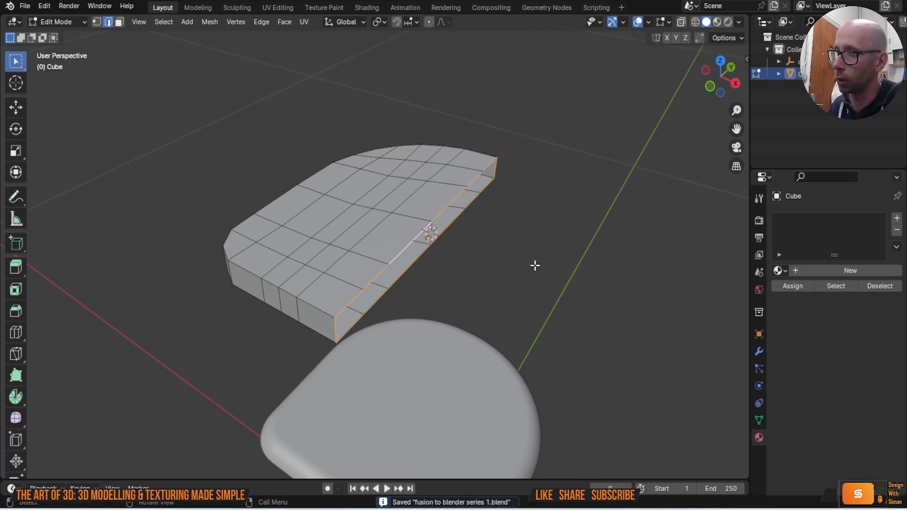
{"action": "scroll", "coordinate": [467, 263], "scroll_direction": "up", "scroll_amount": 4}
{"action": "mouse_move", "coordinate": [525, 233]}
{"action": "middle_mouse_down"}
{"action": "mouse_move", "coordinate": [551, 201]}
{"action": "mouse_move", "coordinate": [531, 218]}
{"action": "middle_mouse_up"}
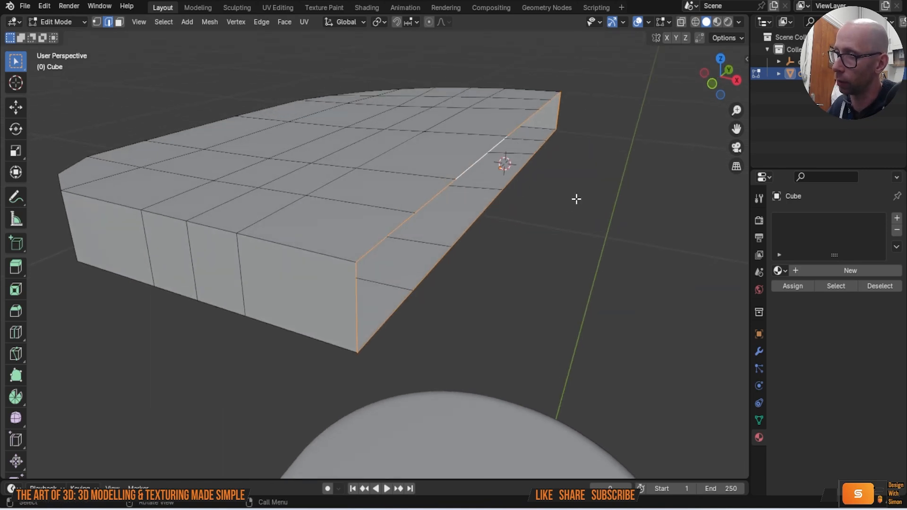
Return to Object Mode and set the half slab's origin to the 3D cursor
{"action": "key", "text": "Tab"}
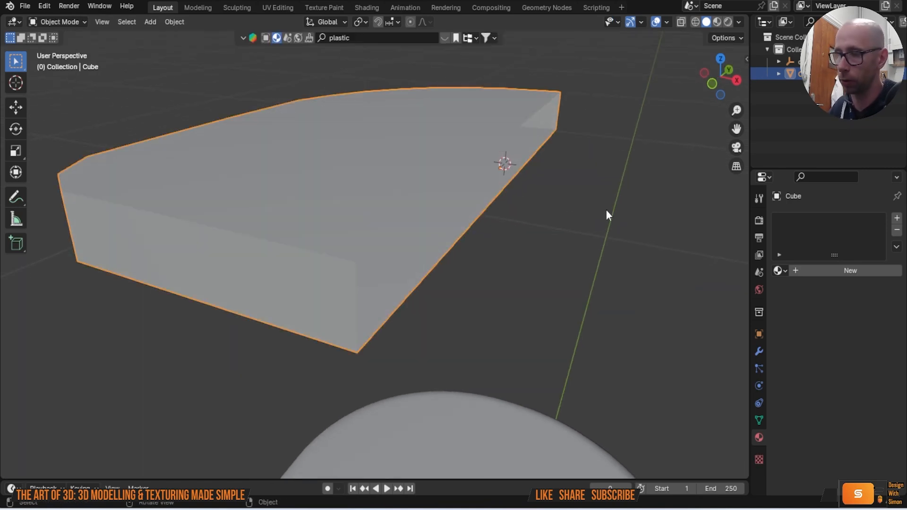
{"action": "right_click", "coordinate": [592, 182]}
{"action": "mouse_move", "coordinate": [568, 235]}
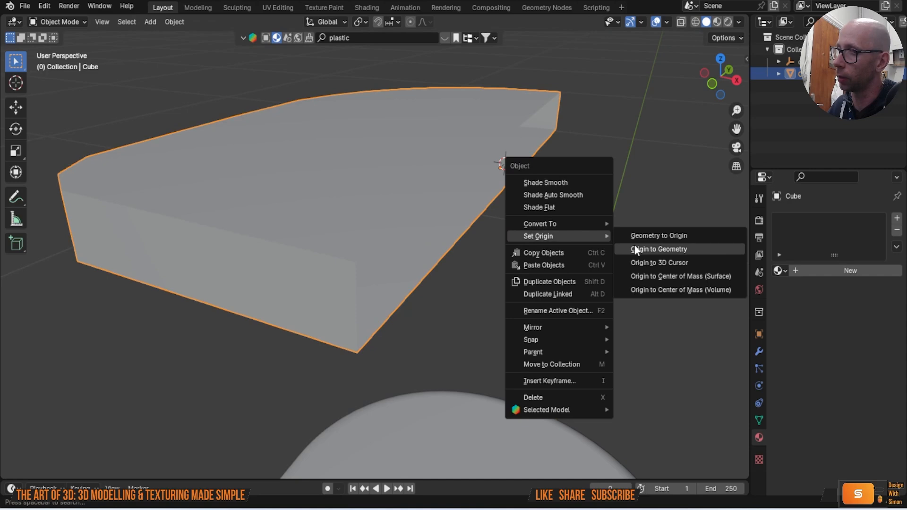
{"action": "left_click", "coordinate": [659, 265]}
{"action": "middle_click_drag", "start_coordinate": [520, 183], "coordinate": [491, 190]}
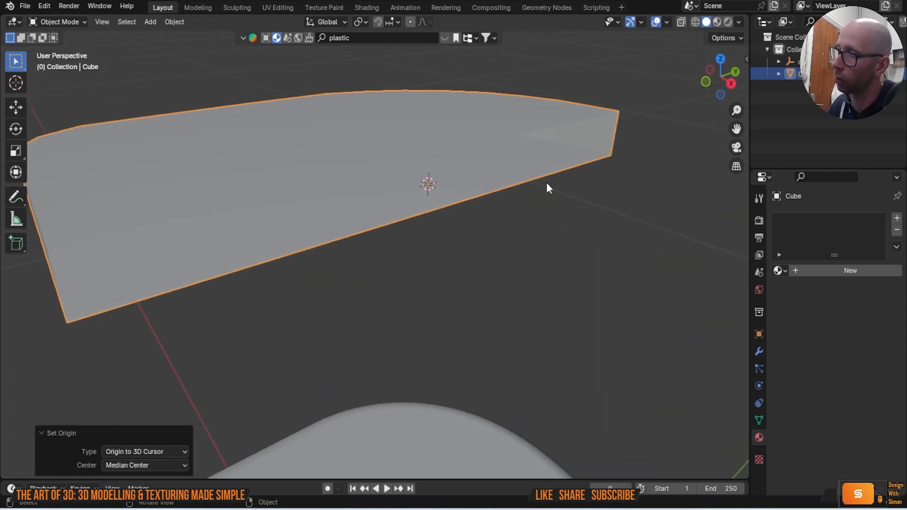
Add a Mirror modifier on the X axis to complete the cushion slab, and apply it
{"action": "left_click", "coordinate": [759, 352]}
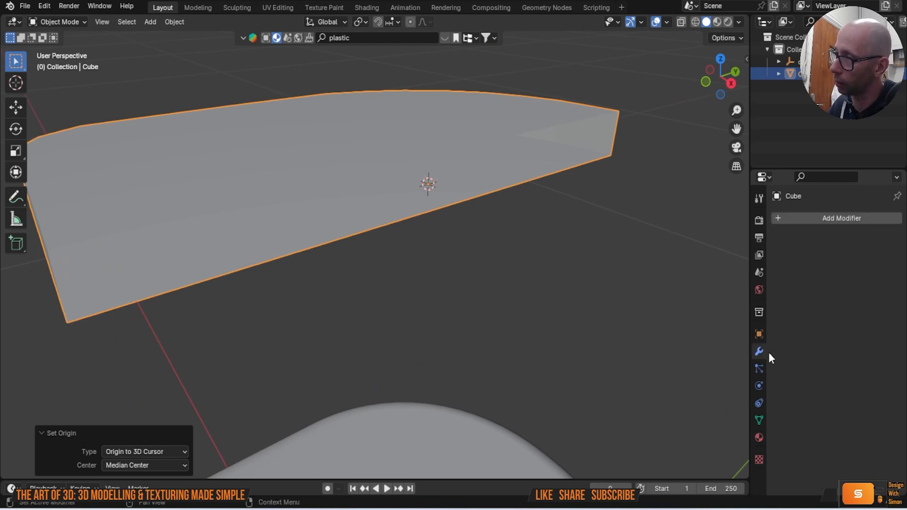
{"action": "left_click", "coordinate": [779, 219]}
{"action": "mouse_move", "coordinate": [779, 217]}
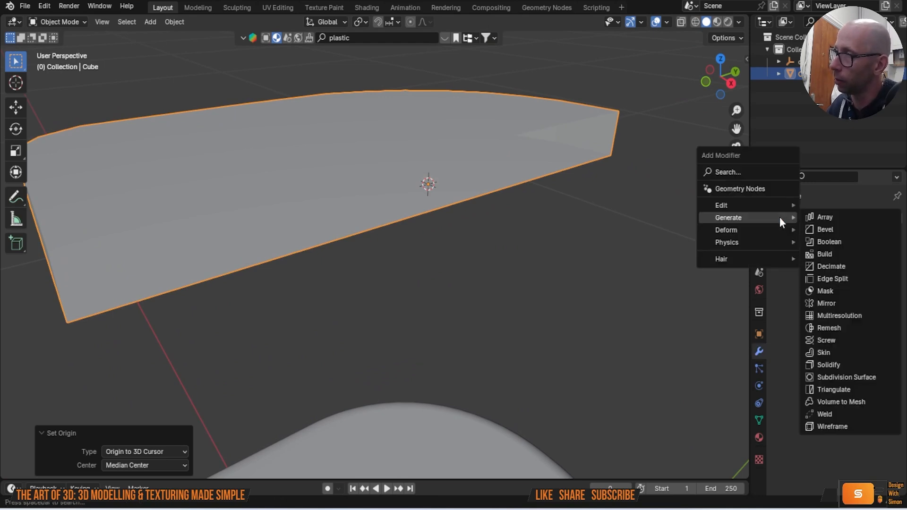
{"action": "left_click", "coordinate": [842, 303]}
{"action": "middle_click_drag", "start_coordinate": [648, 298], "coordinate": [515, 264]}
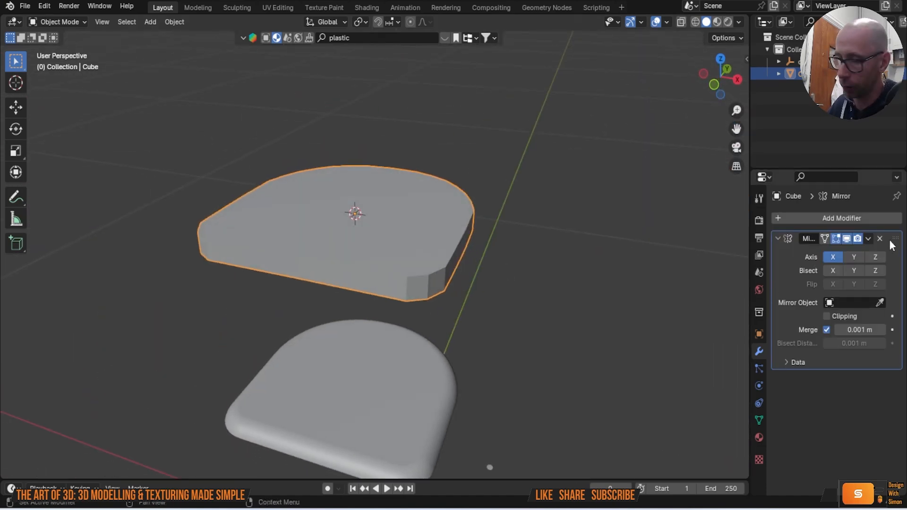
{"action": "key", "text": "ctrl+a"}
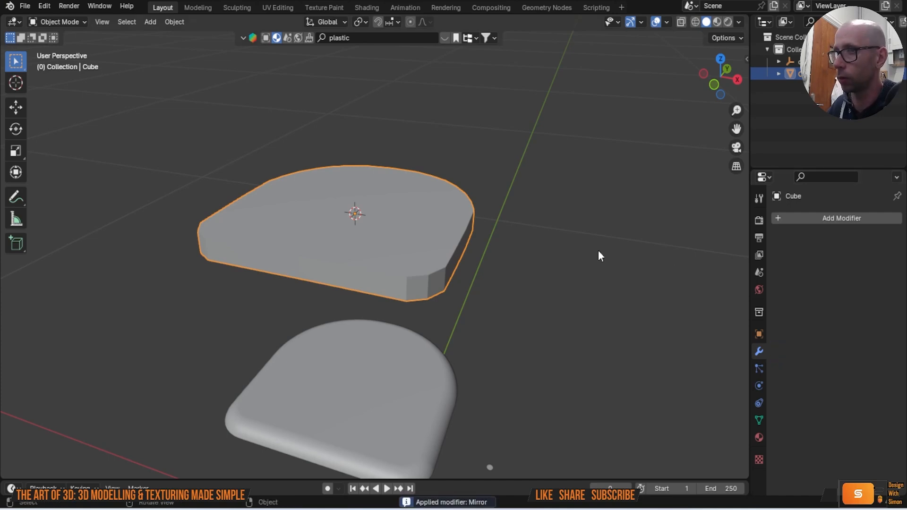
Add a horizontal loop cut at mid-height around the slab's side wall and scale it outward to about 1.056
{"action": "middle_click_drag", "start_coordinate": [599, 251], "coordinate": [413, 280]}
{"action": "key", "text": "Tab"}
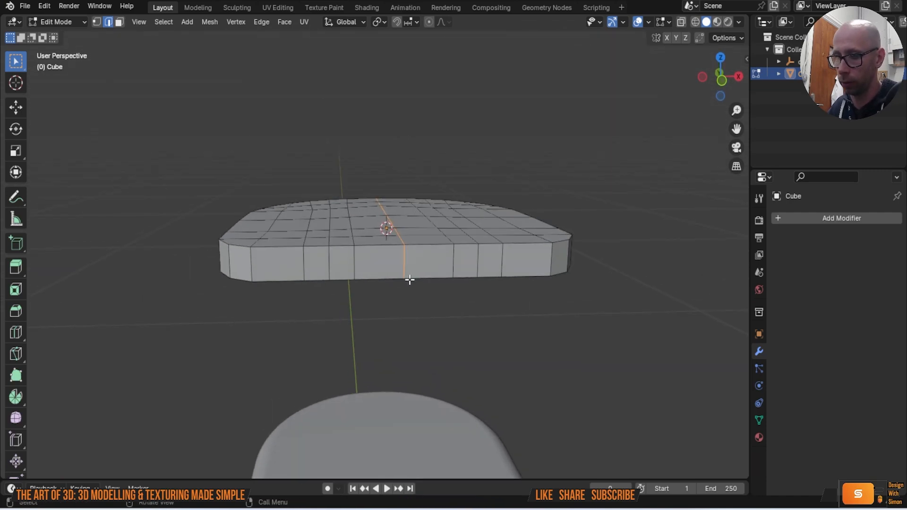
{"action": "key", "text": "ctrl+r"}
{"action": "left_click", "coordinate": [361, 267]}
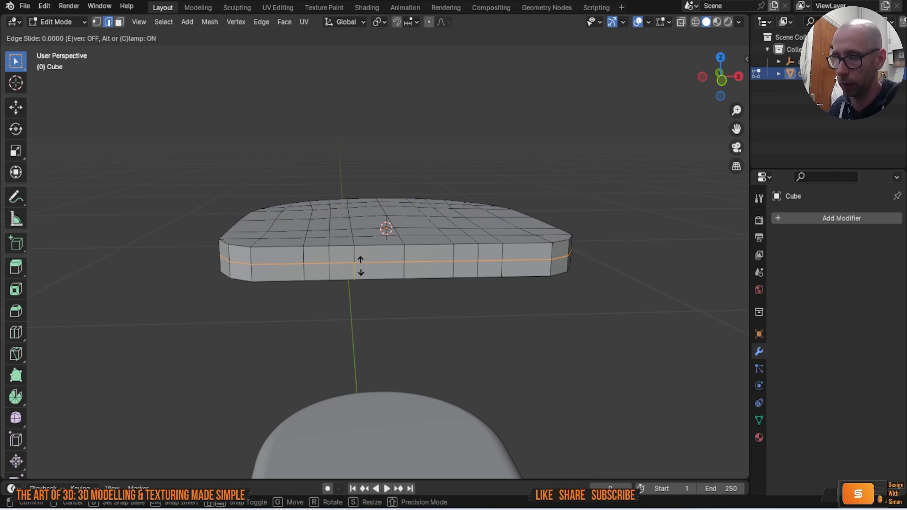
{"action": "left_click", "coordinate": [360, 266]}
{"action": "key", "text": "s"}
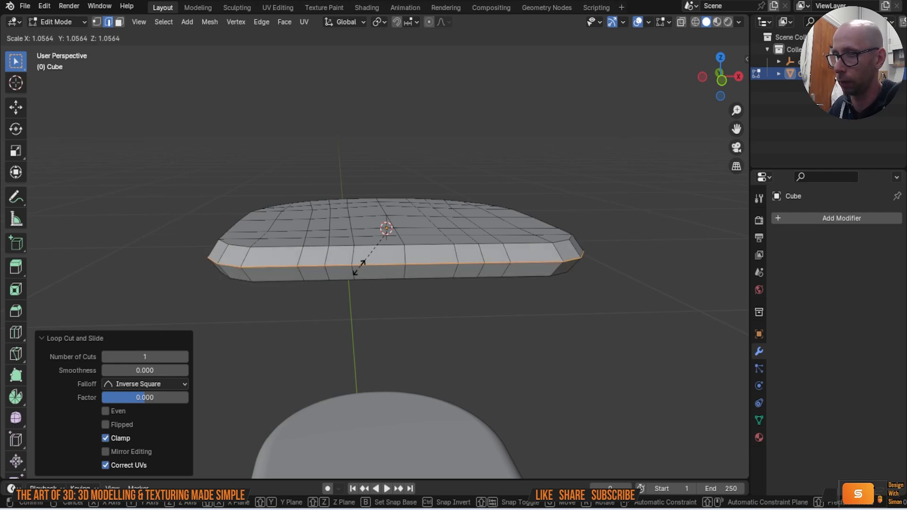
{"action": "left_click", "coordinate": [359, 266]}
In top view with face selection, select the slab's top faces along one long side and the whole straight end
{"action": "middle_click_drag", "start_coordinate": [359, 266], "coordinate": [405, 268]}
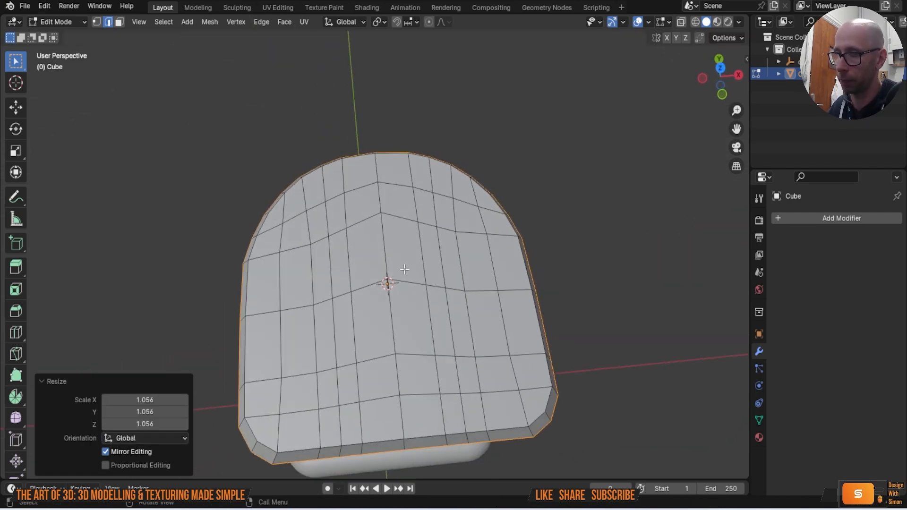
{"action": "key", "text": "grave"}
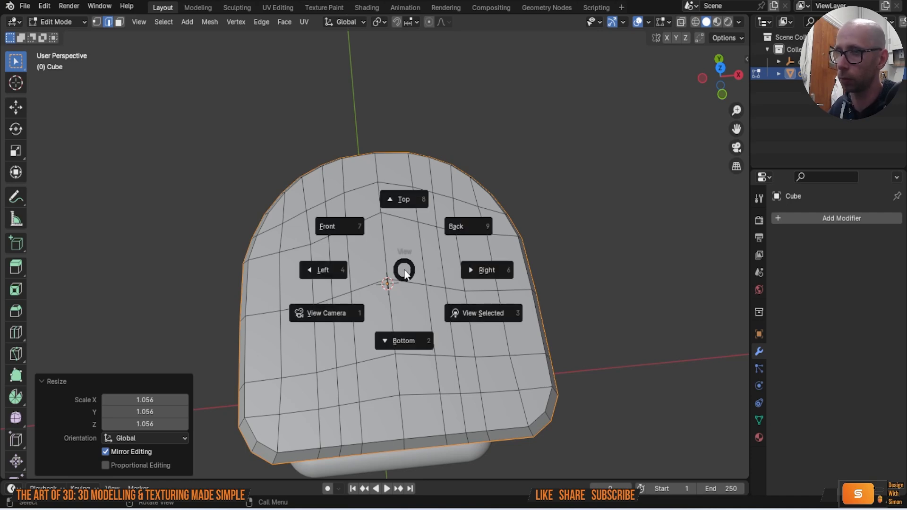
{"action": "left_click", "coordinate": [416, 215]}
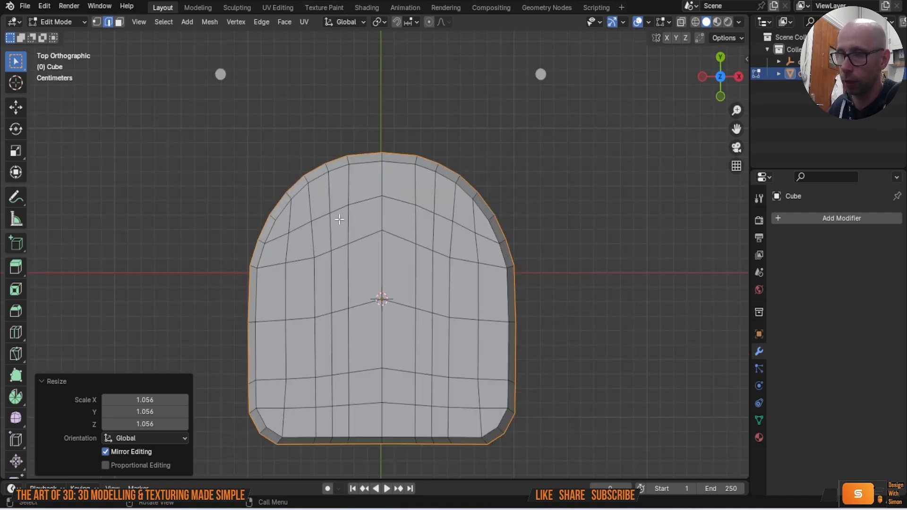
{"action": "key", "text": "3"}
{"action": "key", "text": "alt+a"}
{"action": "left_click", "coordinate": [281, 229], "text": "shift"}
{"action": "left_click", "coordinate": [272, 254], "text": "shift"}
{"action": "left_click", "coordinate": [271, 294], "text": "shift"}
{"action": "left_click", "coordinate": [271, 350], "text": "shift"}
{"action": "left_click", "coordinate": [270, 392], "text": "shift"}
{"action": "left_click", "coordinate": [275, 415], "text": "shift"}
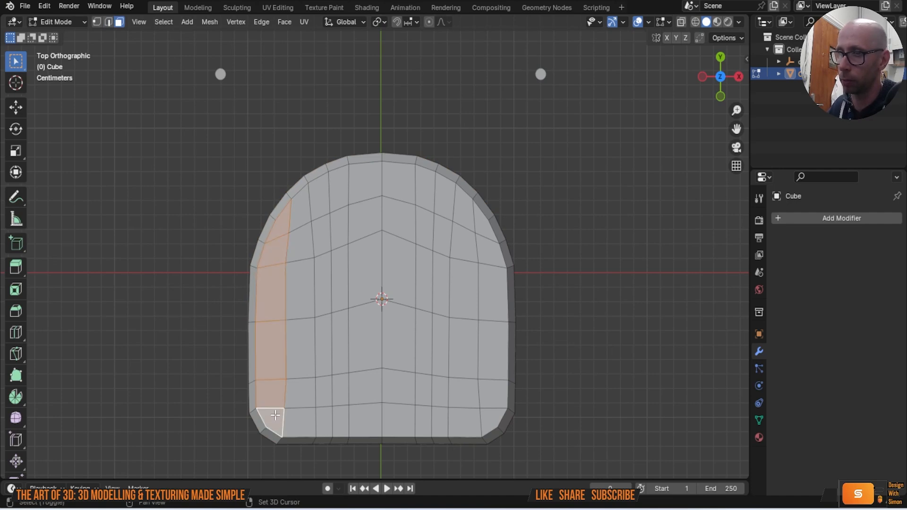
{"action": "left_click", "coordinate": [314, 419], "text": "shift"}
{"action": "left_click", "coordinate": [325, 420], "text": "shift"}
{"action": "left_click", "coordinate": [341, 420], "text": "shift"}
{"action": "left_click", "coordinate": [365, 419], "text": "shift"}
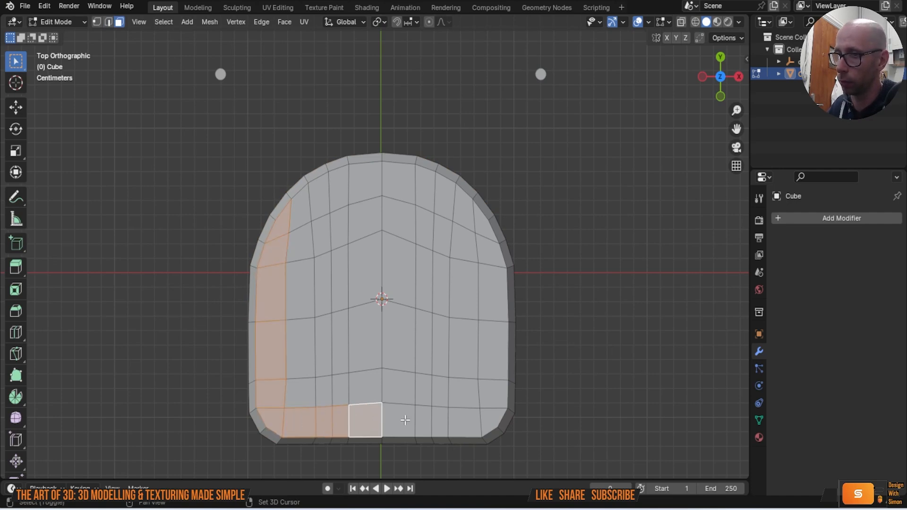
{"action": "left_click", "coordinate": [399, 419], "text": "shift"}
{"action": "left_click", "coordinate": [423, 419], "text": "shift"}
{"action": "left_click", "coordinate": [440, 420], "text": "shift"}
{"action": "left_click", "coordinate": [466, 419], "text": "shift"}
{"action": "left_click", "coordinate": [492, 417], "text": "shift"}
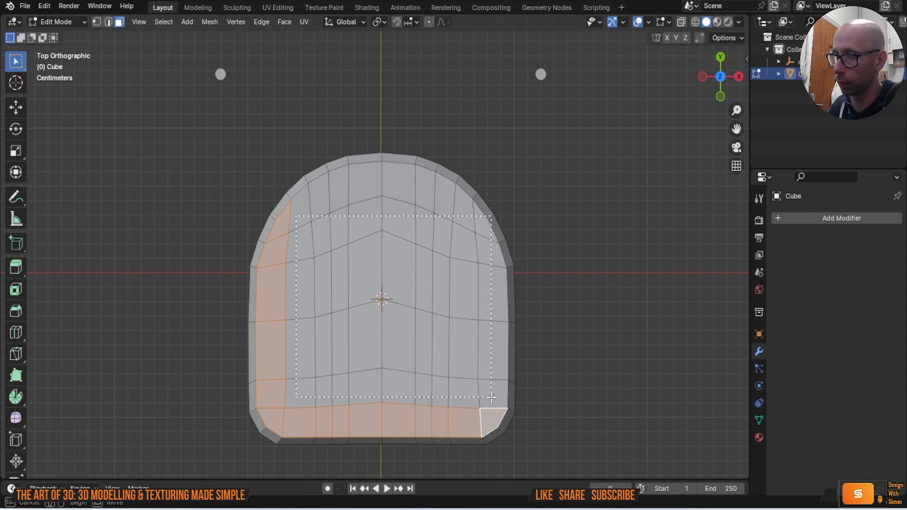
Extend the selection to all remaining top faces and leave out the stray side faces on the curved rim
{"action": "left_click", "coordinate": [404, 218], "text": "ctrl+shift"}
{"action": "left_click", "coordinate": [400, 184], "text": "shift"}
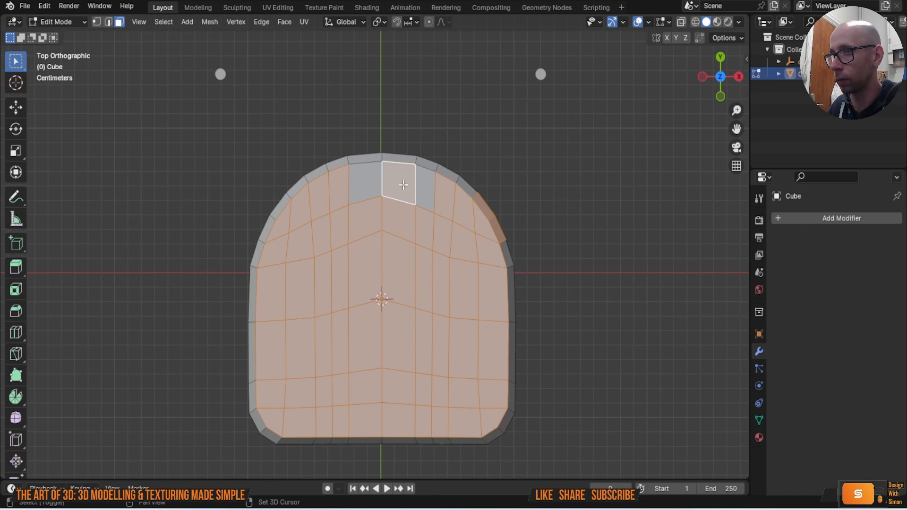
{"action": "left_click", "coordinate": [425, 190], "text": "shift"}
{"action": "left_click", "coordinate": [366, 185], "text": "shift"}
{"action": "left_click", "coordinate": [497, 229], "text": "shift"}
{"action": "middle_click_drag", "start_coordinate": [492, 276], "coordinate": [455, 207]}
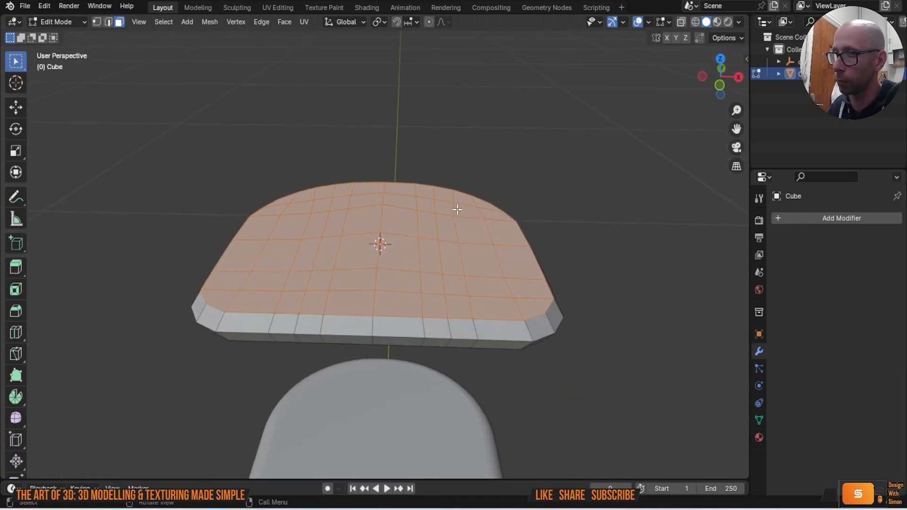
From below, add the underside's outer faces along one long side and the straight end to the selection
{"action": "middle_click_drag", "start_coordinate": [488, 251], "coordinate": [275, 166]}
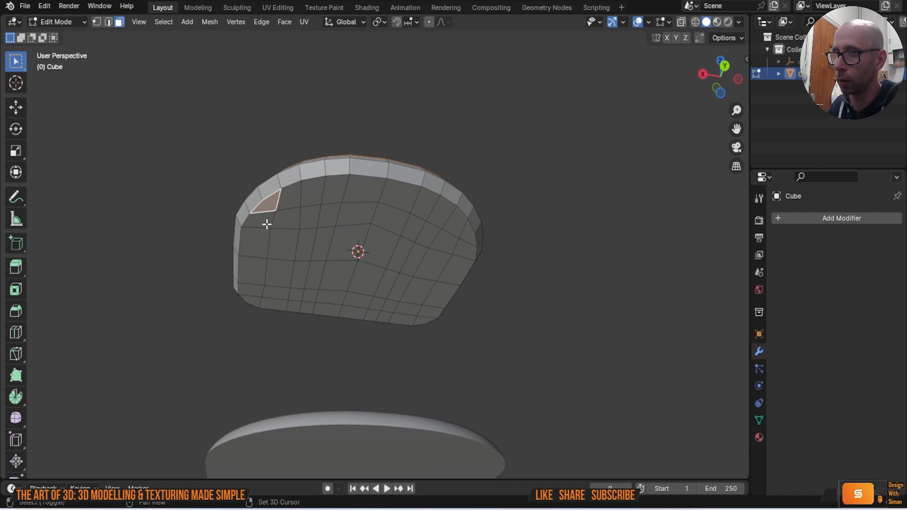
{"action": "left_click", "coordinate": [257, 276], "text": "ctrl"}
{"action": "left_click", "coordinate": [258, 289], "text": "ctrl"}
{"action": "left_click", "coordinate": [276, 305], "text": "ctrl"}
{"action": "left_click", "coordinate": [295, 306], "text": "ctrl"}
{"action": "left_click", "coordinate": [326, 309], "text": "ctrl"}
{"action": "left_click", "coordinate": [353, 313], "text": "ctrl"}
{"action": "left_click", "coordinate": [375, 315], "text": "ctrl"}
{"action": "left_click", "coordinate": [431, 317], "text": "ctrl"}
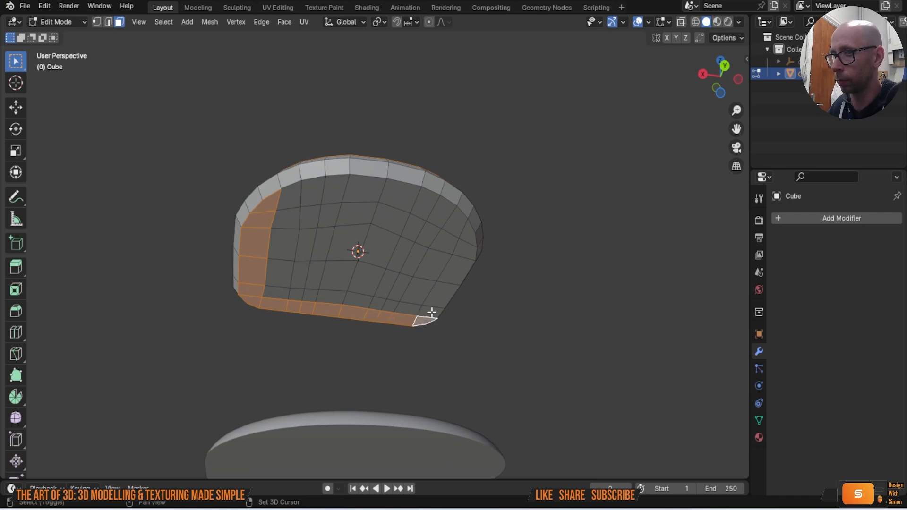
Add all remaining underside faces of the slab to the selection
{"action": "left_click_drag", "start_coordinate": [297, 200], "coordinate": [410, 284], "text": "shift"}
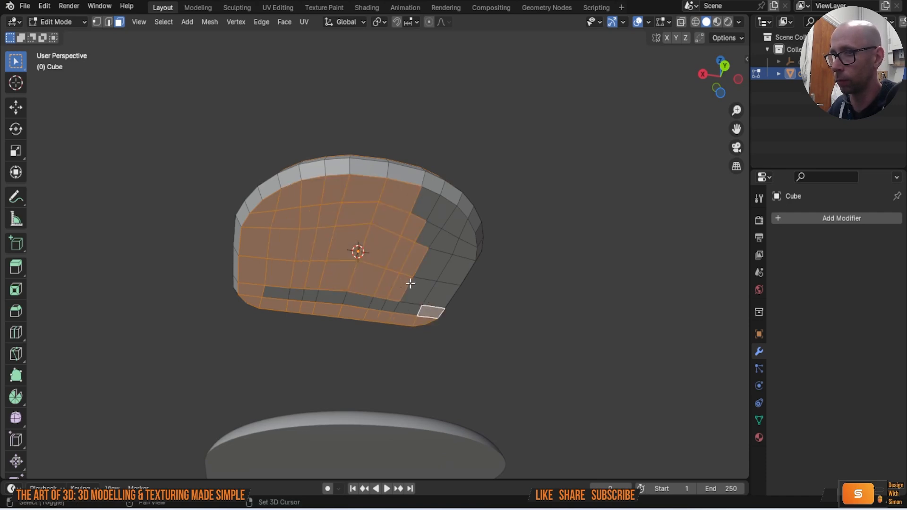
{"action": "left_click", "coordinate": [276, 293], "text": "ctrl"}
{"action": "left_click", "coordinate": [297, 294], "text": "ctrl"}
{"action": "left_click", "coordinate": [328, 297], "text": "ctrl"}
{"action": "left_click", "coordinate": [358, 301], "text": "ctrl"}
{"action": "left_click", "coordinate": [384, 304], "text": "ctrl"}
{"action": "left_click", "coordinate": [407, 307], "text": "ctrl"}
{"action": "left_click", "coordinate": [420, 291], "text": "ctrl"}
{"action": "left_click", "coordinate": [442, 295], "text": "ctrl"}
{"action": "left_click", "coordinate": [444, 267], "text": "ctrl"}
{"action": "left_click", "coordinate": [437, 236], "text": "ctrl"}
{"action": "left_click", "coordinate": [451, 243], "text": "ctrl"}
{"action": "left_click", "coordinate": [464, 241], "text": "ctrl"}
{"action": "left_click", "coordinate": [463, 236], "text": "shift"}
{"action": "left_click", "coordinate": [452, 231], "text": "shift"}
{"action": "left_click", "coordinate": [439, 224], "text": "shift"}
{"action": "left_click", "coordinate": [421, 213], "text": "shift"}
Subdivide the selected top and bottom faces with 3 cuts
{"action": "middle_click_drag", "start_coordinate": [417, 216], "coordinate": [274, 162]}
{"action": "right_click", "coordinate": [301, 142]}
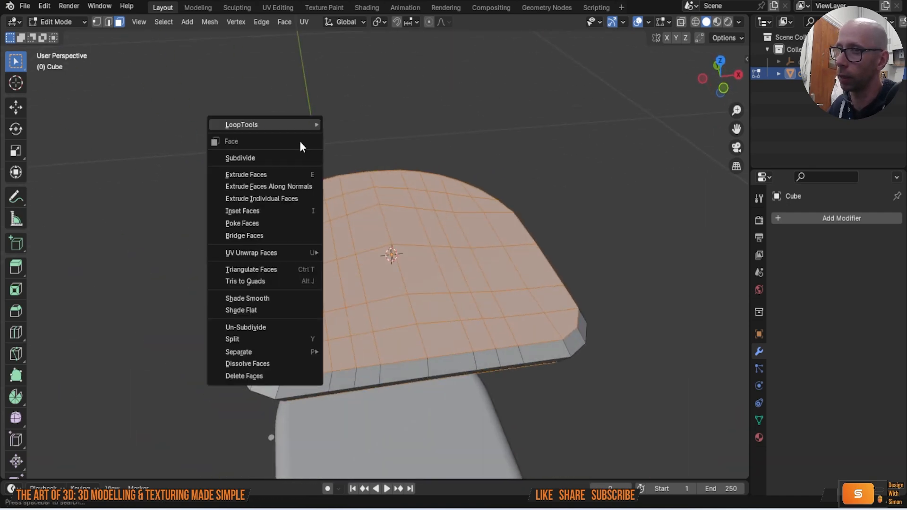
{"action": "left_click", "coordinate": [286, 155]}
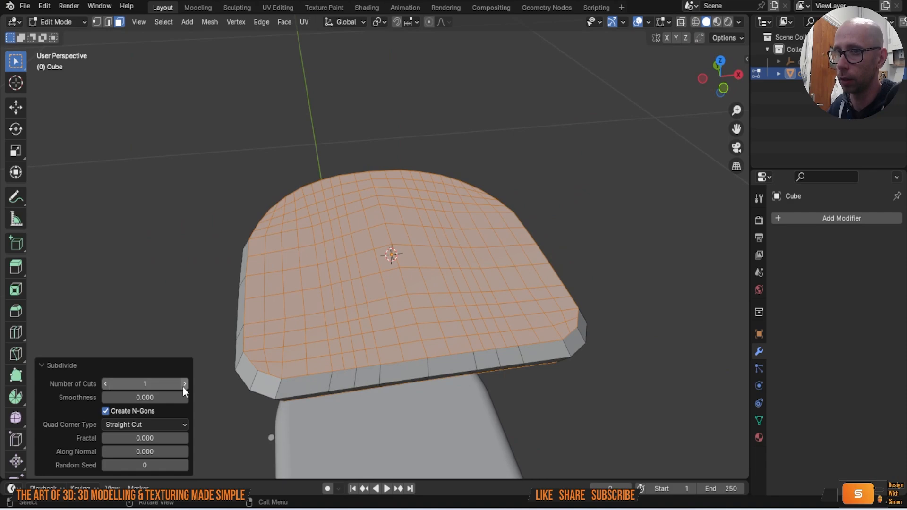
{"action": "left_click", "coordinate": [184, 383]}
{"action": "left_click", "coordinate": [184, 384]}
{"action": "middle_click_drag", "start_coordinate": [222, 345], "coordinate": [363, 186]}
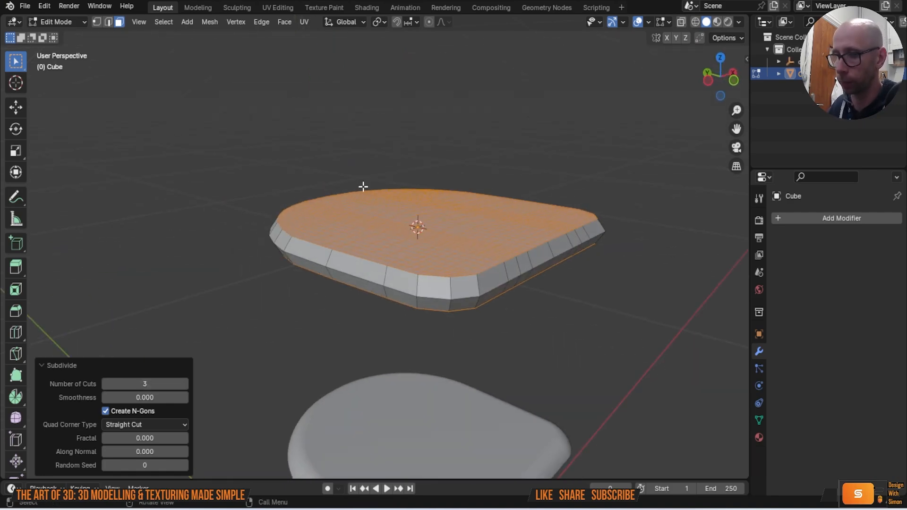
Return to Object Mode and save the file
{"action": "key", "text": "Tab"}
{"action": "middle_click_drag", "start_coordinate": [281, 162], "coordinate": [268, 183]}
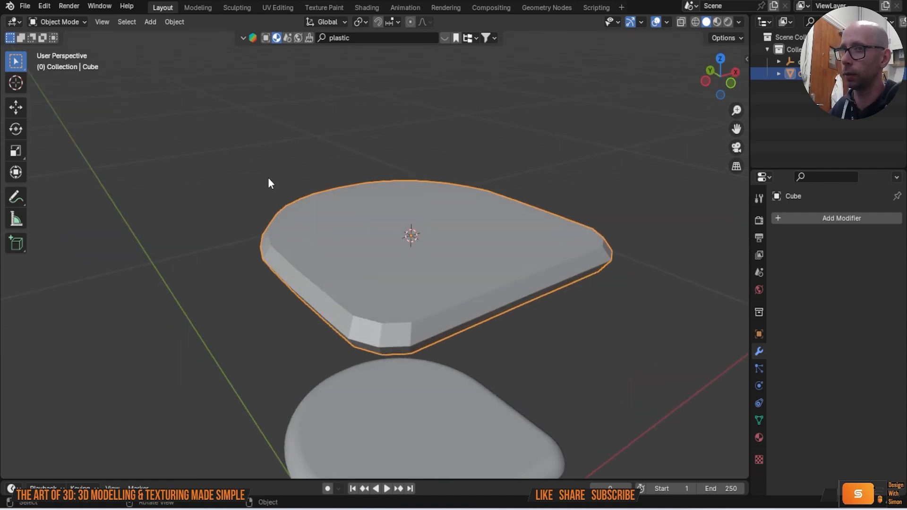
{"action": "left_click", "coordinate": [24, 8]}
{"action": "left_click", "coordinate": [78, 84]}
{"action": "scroll", "coordinate": [607, 270], "scroll_direction": "down", "scroll_amount": 2}
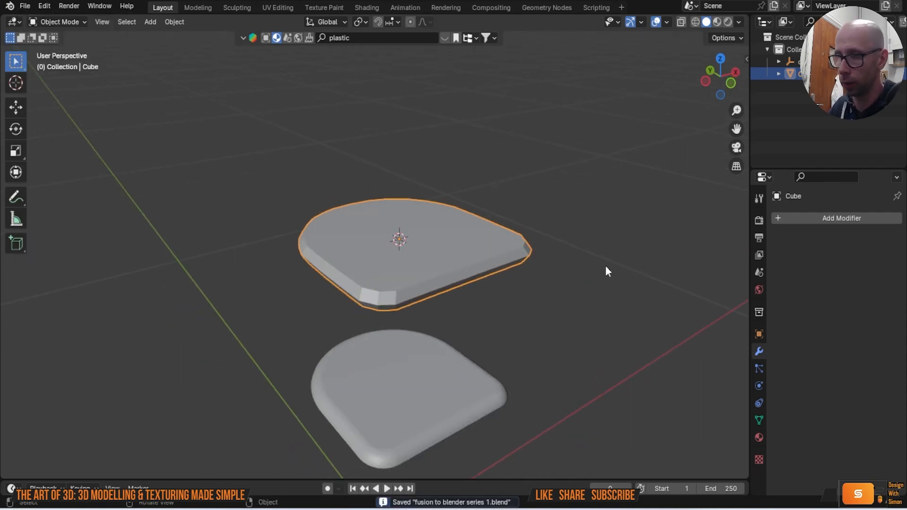
Add Cloth physics to the cushion and enable its Pressure with a value of 10
{"action": "left_click", "coordinate": [760, 387]}
{"action": "left_click", "coordinate": [844, 246]}
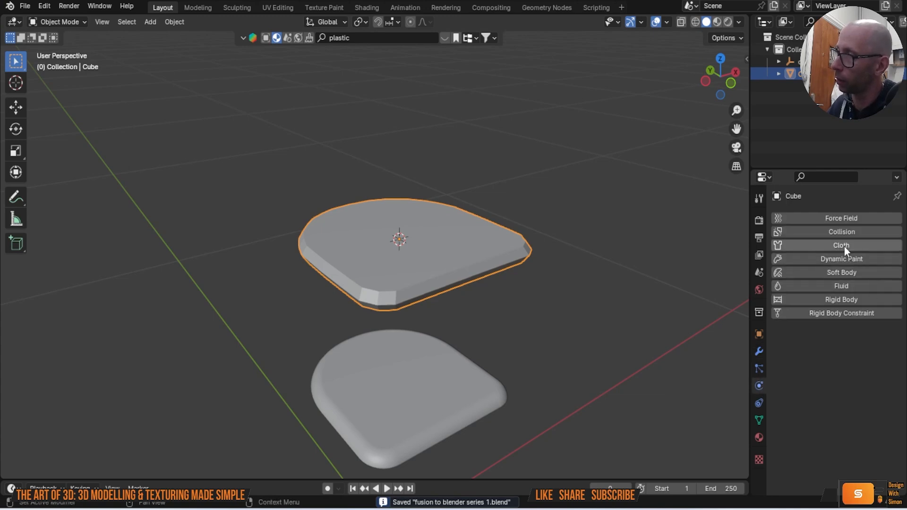
{"action": "scroll", "coordinate": [806, 388], "scroll_direction": "down", "scroll_amount": 10}
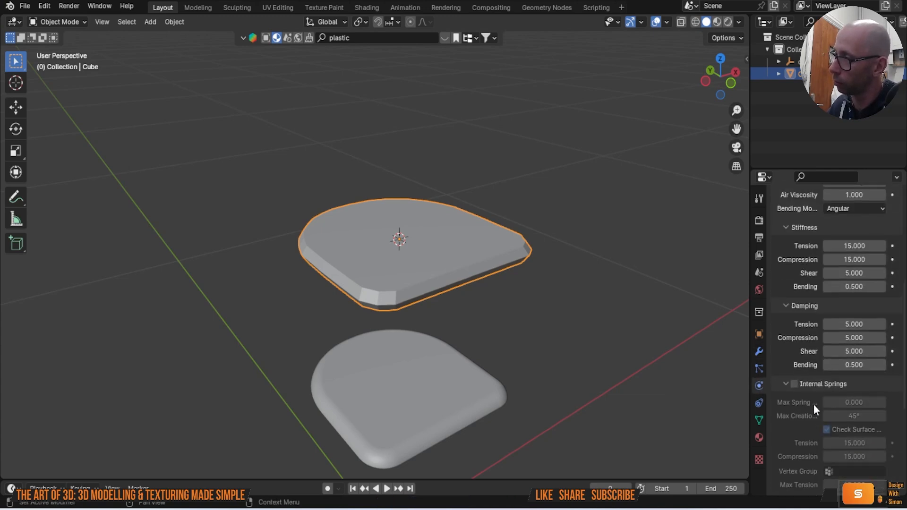
{"action": "scroll", "coordinate": [817, 396], "scroll_direction": "down", "scroll_amount": 5}
{"action": "left_click", "coordinate": [795, 394]}
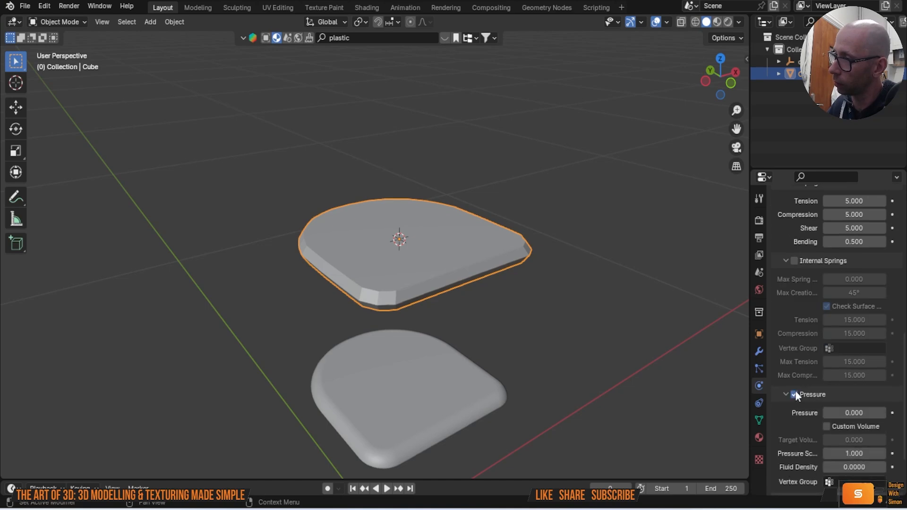
{"action": "left_click", "coordinate": [857, 414]}
{"action": "type", "text": "10"}
{"action": "key", "text": "Return"}
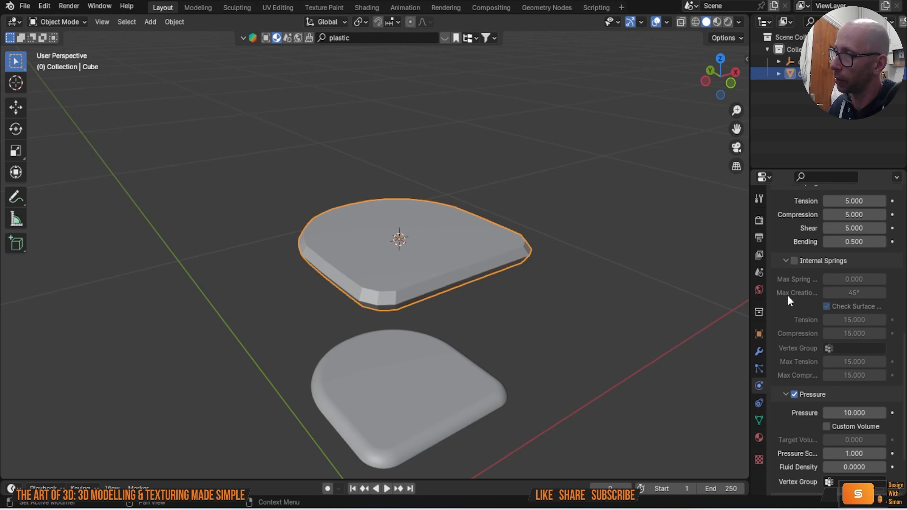
Disable the scene's gravity, enlarge the timeline, and play the cloth simulation to check how the cushion inflates
{"action": "left_click", "coordinate": [759, 273]}
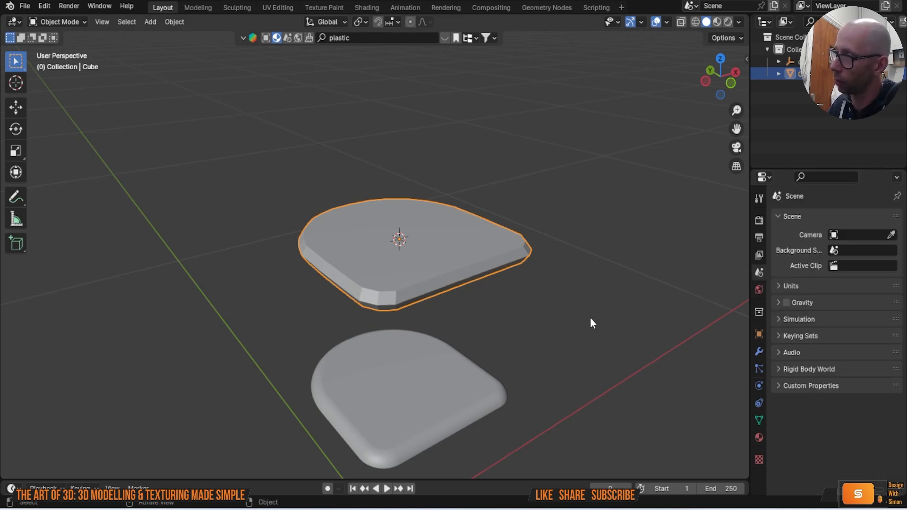
{"action": "left_click_drag", "start_coordinate": [287, 481], "coordinate": [274, 395]}
{"action": "left_click", "coordinate": [229, 240]}
{"action": "middle_click_drag", "start_coordinate": [273, 261], "coordinate": [252, 250]}
{"action": "key", "text": "space"}
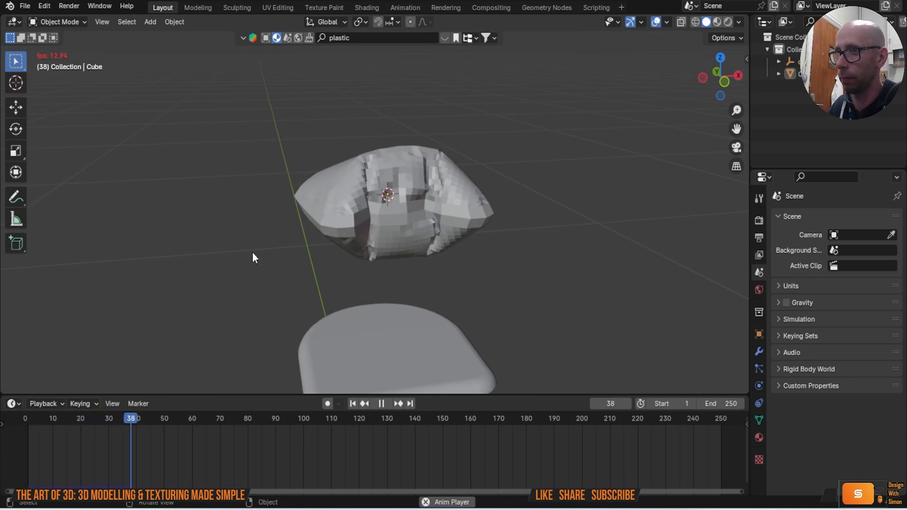
{"action": "key", "text": "space"}
Rewind the simulation to the start of the timeline
{"action": "middle_click_drag", "start_coordinate": [286, 264], "coordinate": [270, 284]}
{"action": "left_click_drag", "start_coordinate": [181, 422], "coordinate": [30, 432]}
{"action": "key", "text": "space"}
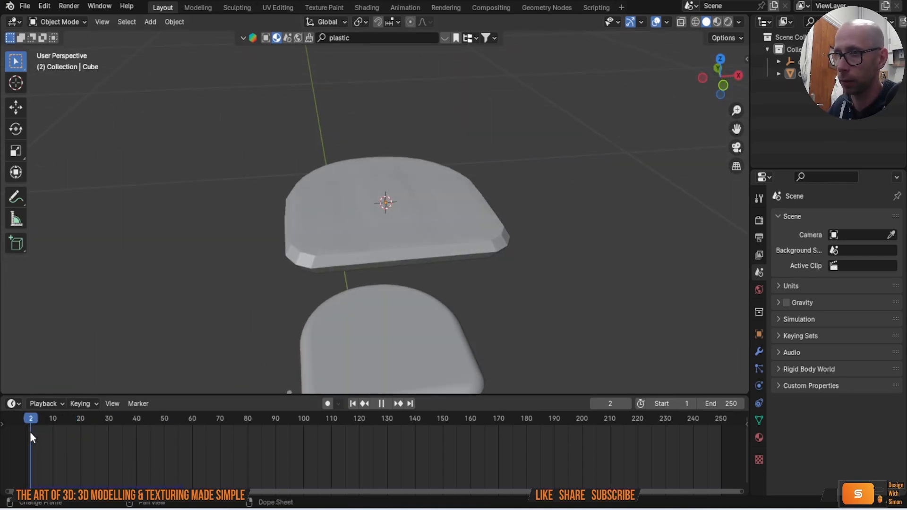
Set the cushion's cloth Pressure to 7
{"action": "left_click", "coordinate": [436, 226]}
{"action": "left_click", "coordinate": [760, 385]}
{"action": "scroll", "coordinate": [792, 382], "scroll_direction": "down", "scroll_amount": 15}
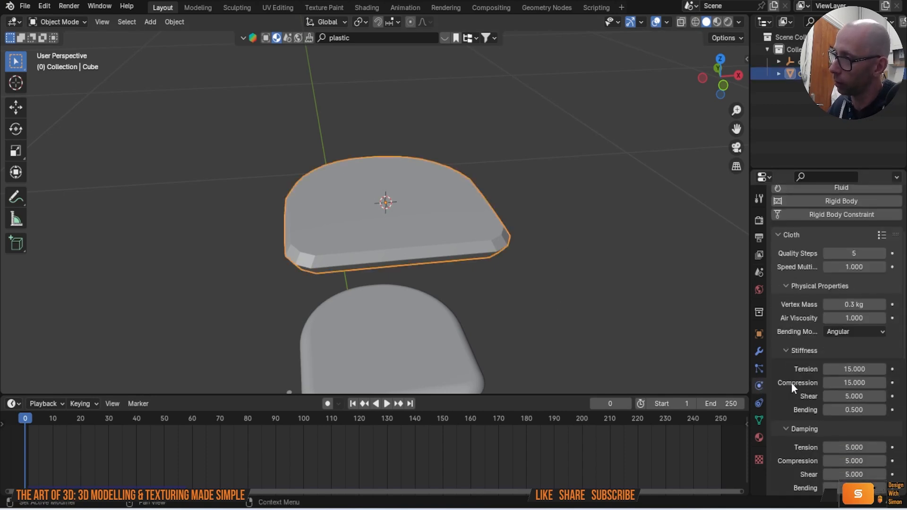
{"action": "left_click", "coordinate": [857, 337]}
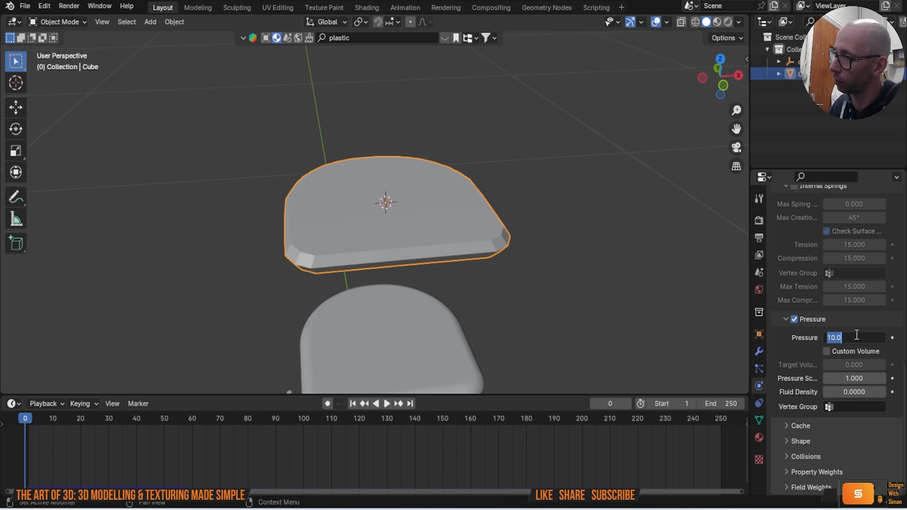
{"action": "type", "text": "7"}
{"action": "key", "text": "Return"}
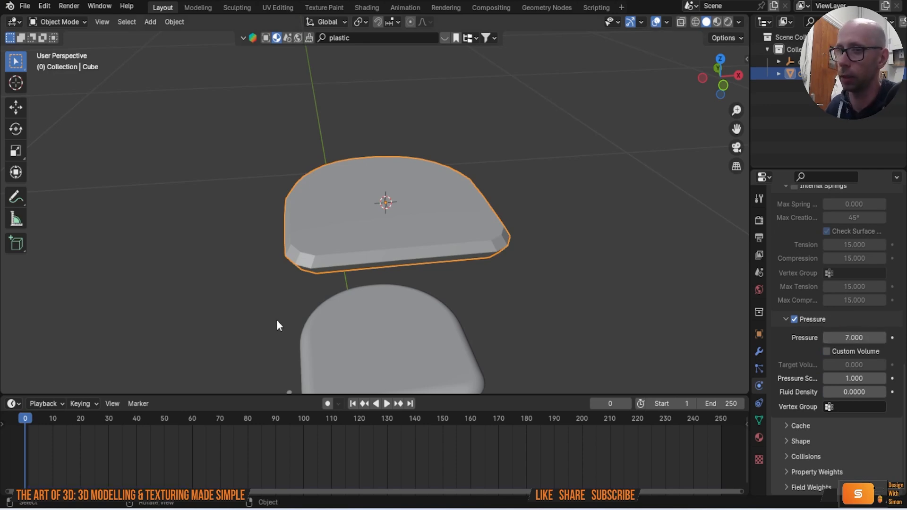
Play the cloth simulation, stop it, and set the timeline to frame 10 to keep that inflated cushion shape
{"action": "left_click", "coordinate": [83, 310]}
{"action": "key", "text": "space"}
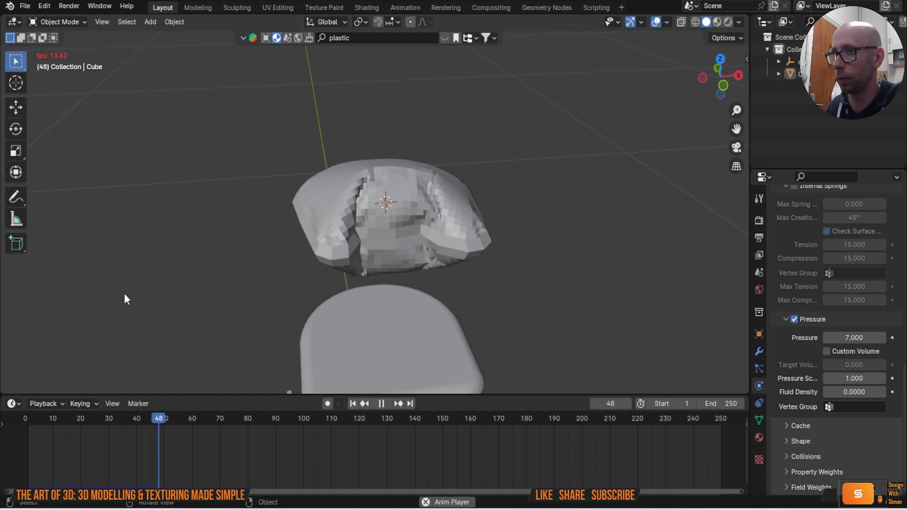
{"action": "key", "text": "space"}
{"action": "middle_click_drag", "start_coordinate": [190, 296], "coordinate": [378, 275]}
{"action": "left_click_drag", "start_coordinate": [224, 422], "coordinate": [53, 435]}
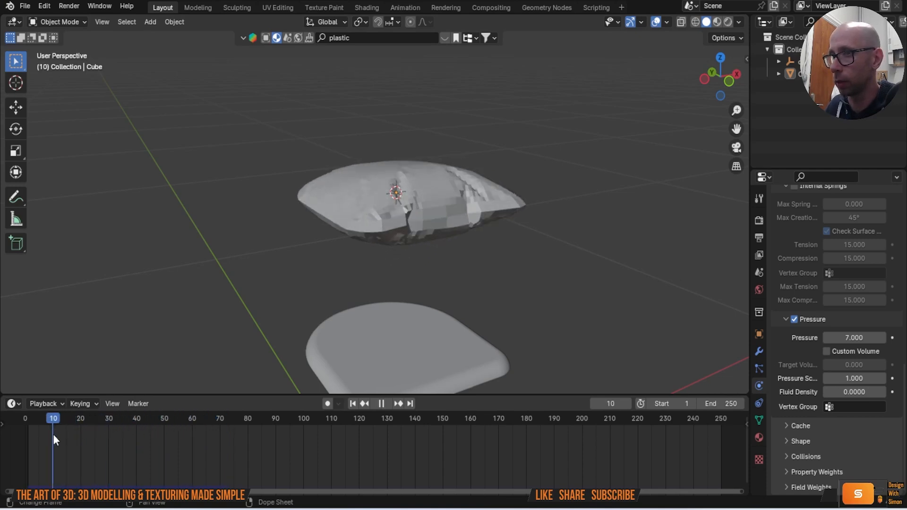
{"action": "middle_click_drag", "start_coordinate": [236, 314], "coordinate": [384, 286]}
{"action": "middle_click_drag", "start_coordinate": [527, 259], "coordinate": [541, 270]}
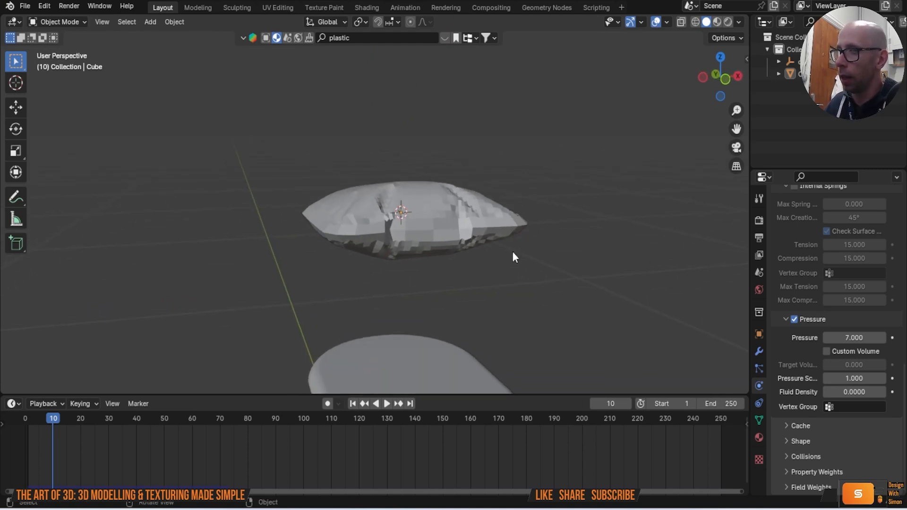
Convert the inflated cushion to a mesh
{"action": "right_click", "coordinate": [381, 209]}
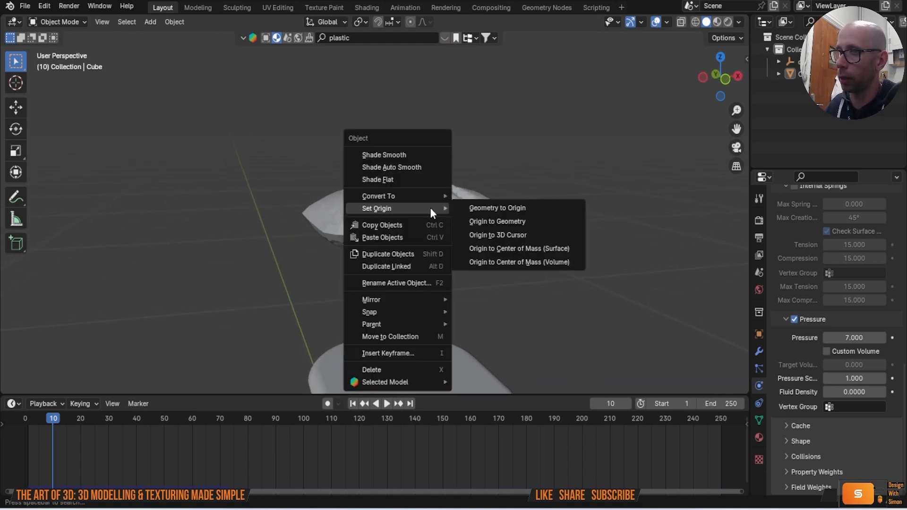
{"action": "mouse_move", "coordinate": [415, 196]}
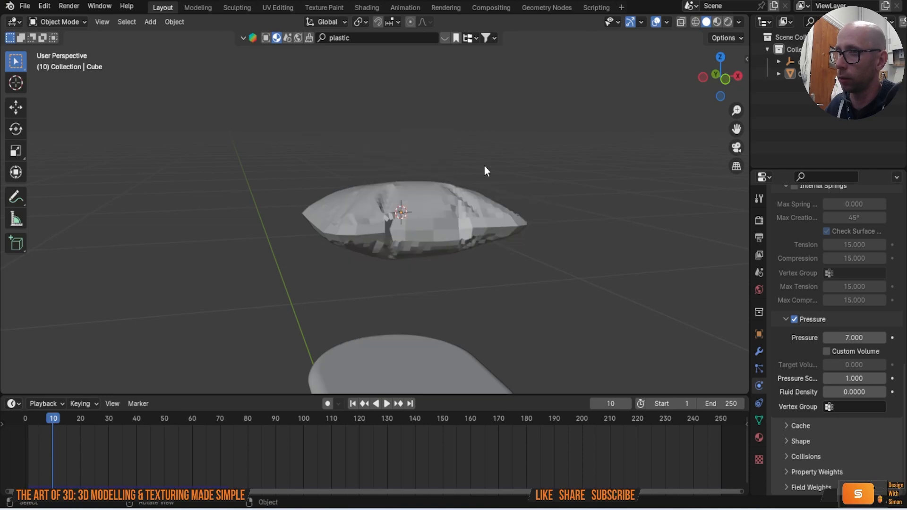
{"action": "left_click", "coordinate": [421, 214]}
{"action": "right_click", "coordinate": [420, 213]}
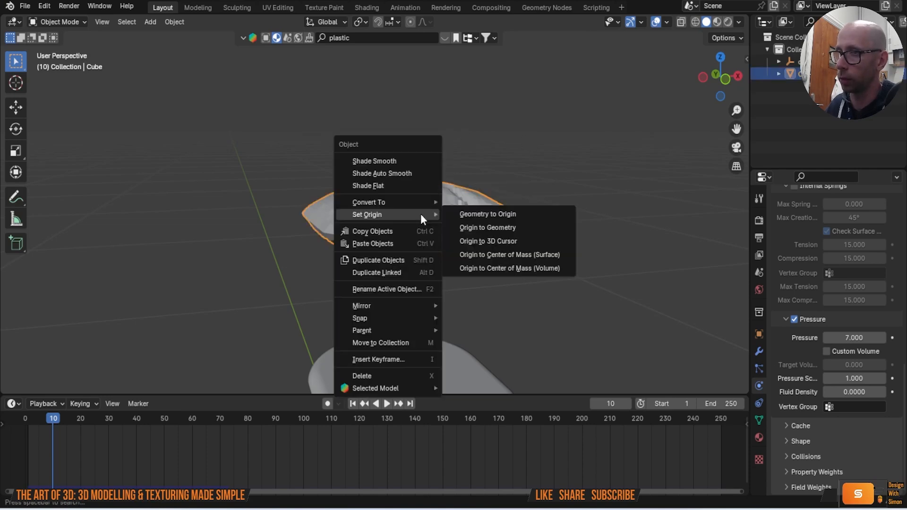
{"action": "mouse_move", "coordinate": [416, 201]}
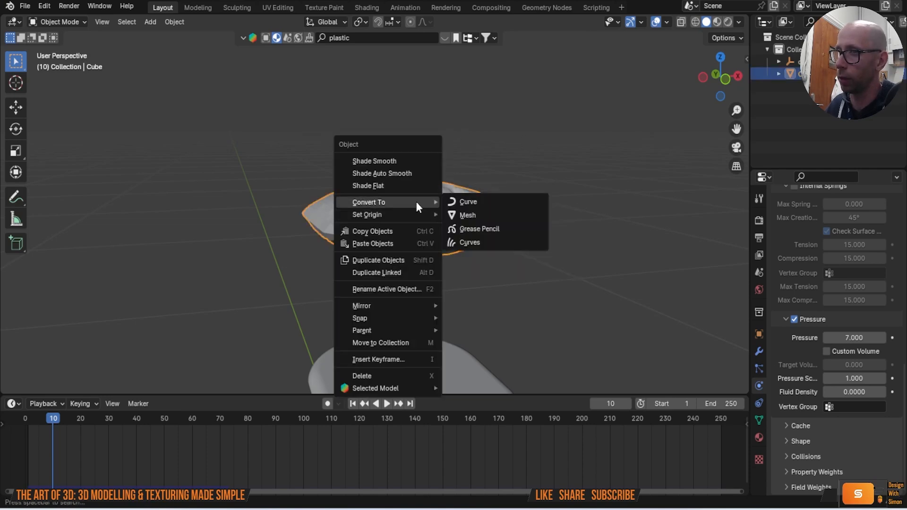
{"action": "left_click", "coordinate": [487, 214]}
{"action": "middle_click_drag", "start_coordinate": [508, 242], "coordinate": [500, 262]}
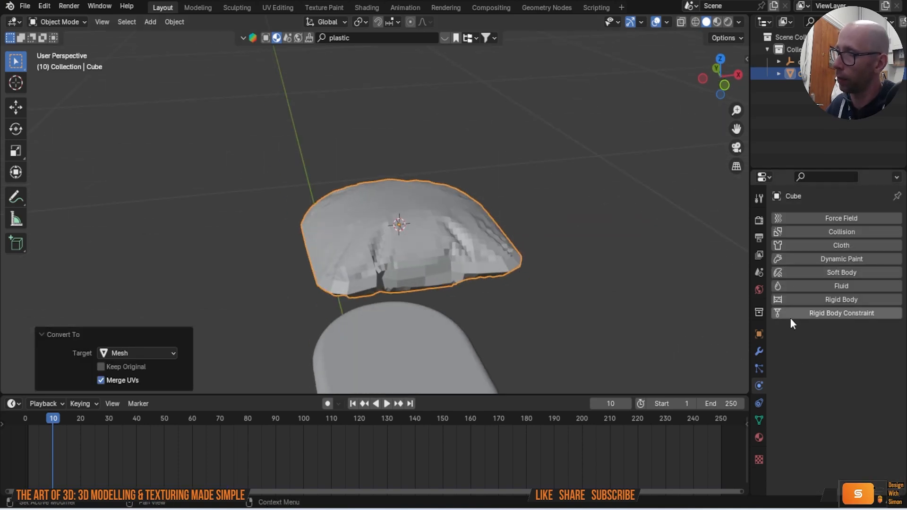
Add a Subdivision Surface modifier to the cushion and shade it smooth
{"action": "left_click", "coordinate": [759, 351]}
{"action": "left_click", "coordinate": [781, 217]}
{"action": "mouse_move", "coordinate": [781, 216]}
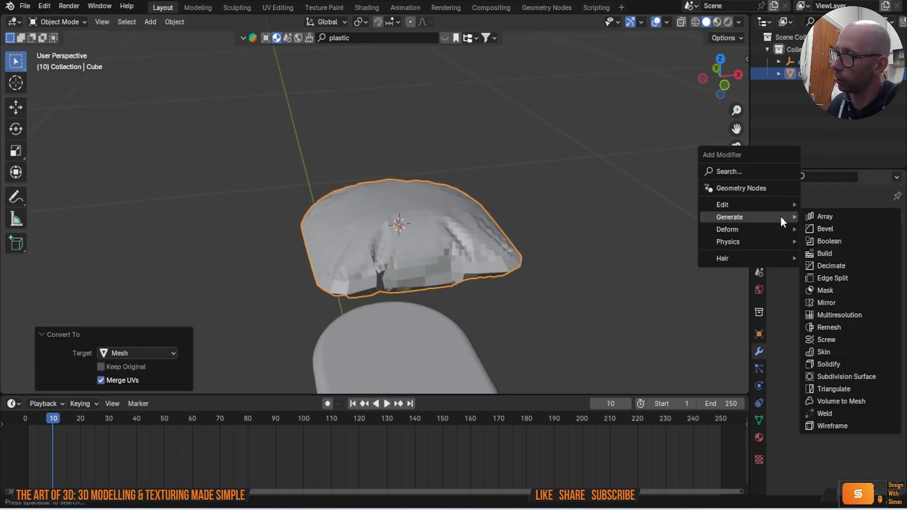
{"action": "left_click", "coordinate": [846, 376]}
{"action": "mouse_move", "coordinate": [618, 295]}
{"action": "middle_mouse_down"}
{"action": "mouse_move", "coordinate": [597, 336]}
{"action": "mouse_move", "coordinate": [533, 269]}
{"action": "mouse_move", "coordinate": [497, 293]}
{"action": "mouse_move", "coordinate": [501, 270]}
{"action": "mouse_move", "coordinate": [489, 244]}
{"action": "middle_mouse_up"}
{"action": "right_click", "coordinate": [488, 244]}
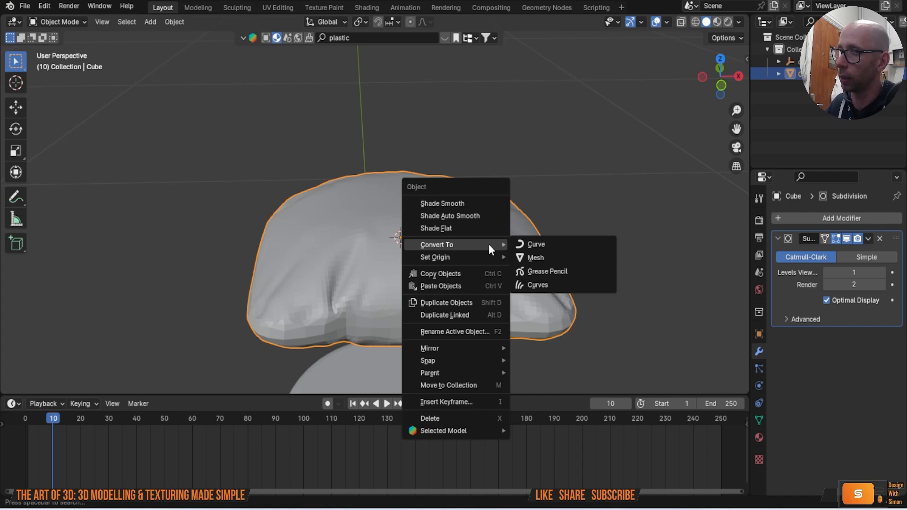
{"action": "left_click", "coordinate": [463, 202]}
{"action": "middle_click_drag", "start_coordinate": [465, 200], "coordinate": [503, 239]}
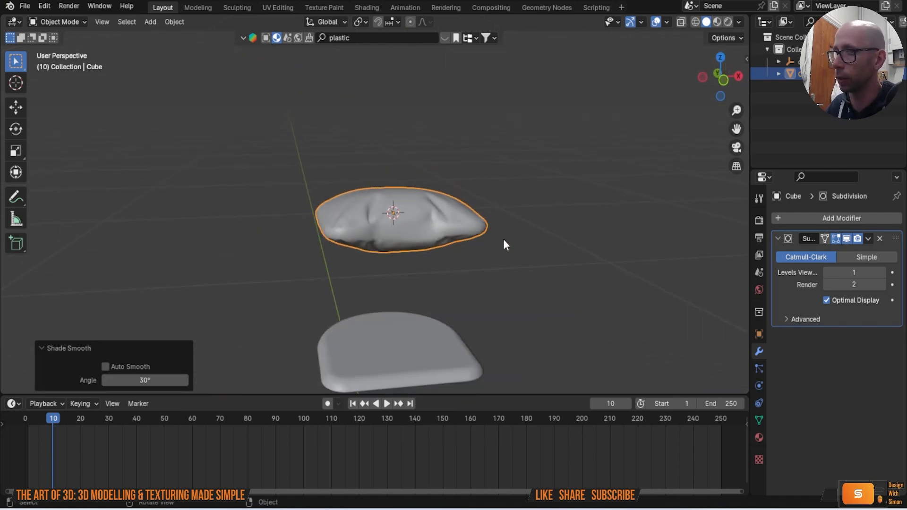
Delete the reference seat slab below the cushion and reveal the hidden chair
{"action": "scroll", "coordinate": [428, 359], "scroll_direction": "down", "scroll_amount": 2}
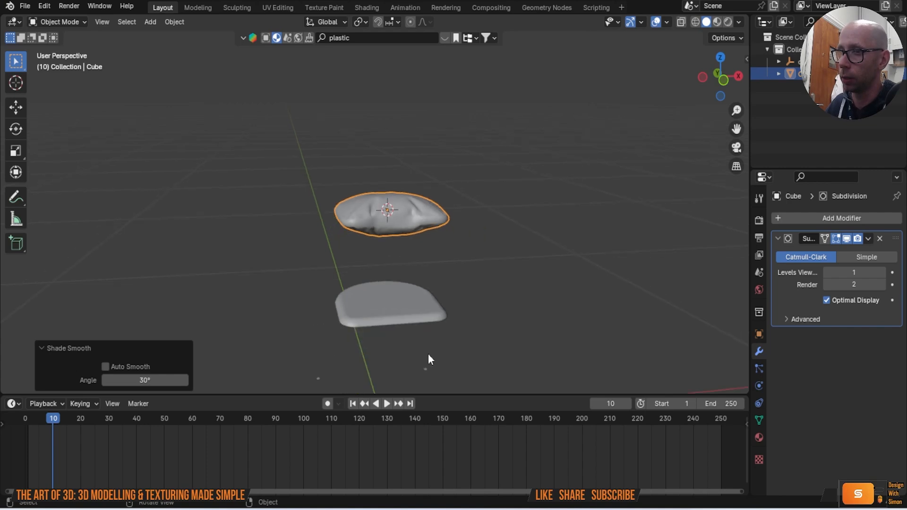
{"action": "left_click", "coordinate": [389, 304]}
{"action": "key", "text": "Delete"}
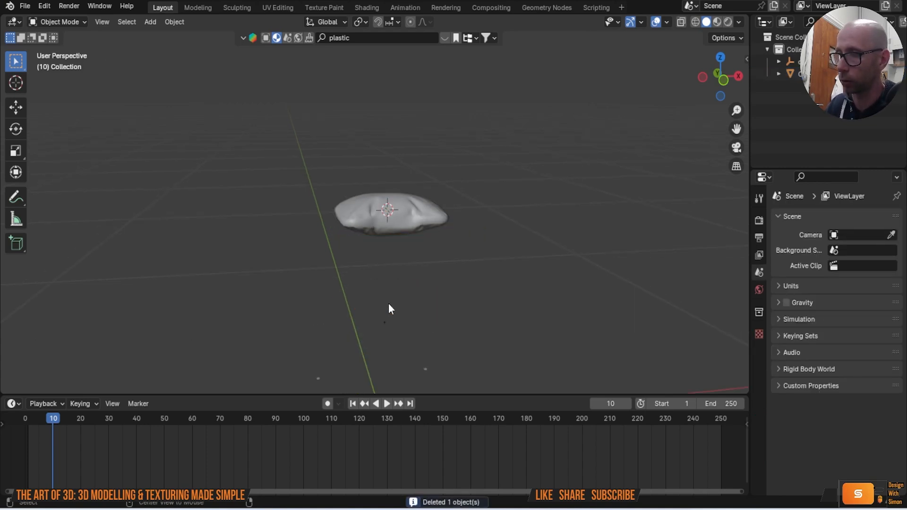
{"action": "key", "text": "ctrl+z"}
{"action": "middle_click_drag", "start_coordinate": [397, 296], "coordinate": [478, 257]}
{"action": "scroll", "coordinate": [423, 262], "scroll_direction": "up", "scroll_amount": 2}
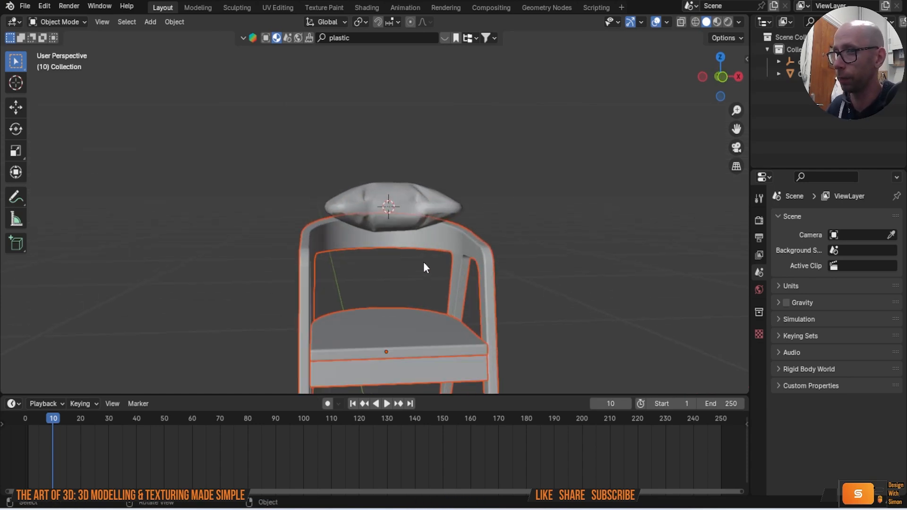
Move the cushion about 0.13 m down along Z so it sits just above the chair seat
{"action": "middle_click_drag", "start_coordinate": [423, 264], "coordinate": [395, 208], "text": "shift"}
{"action": "left_click", "coordinate": [403, 146]}
{"action": "key", "text": "g"}
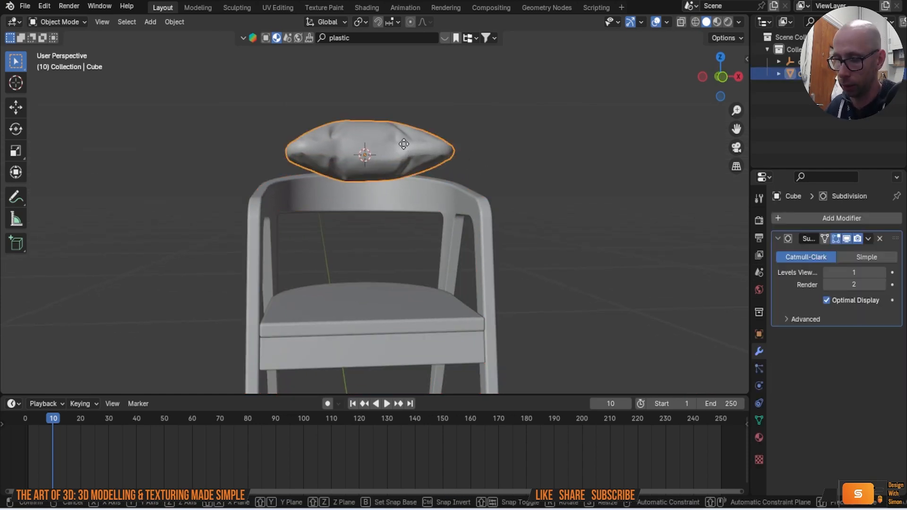
{"action": "key", "text": "z"}
{"action": "left_click", "coordinate": [411, 240]}
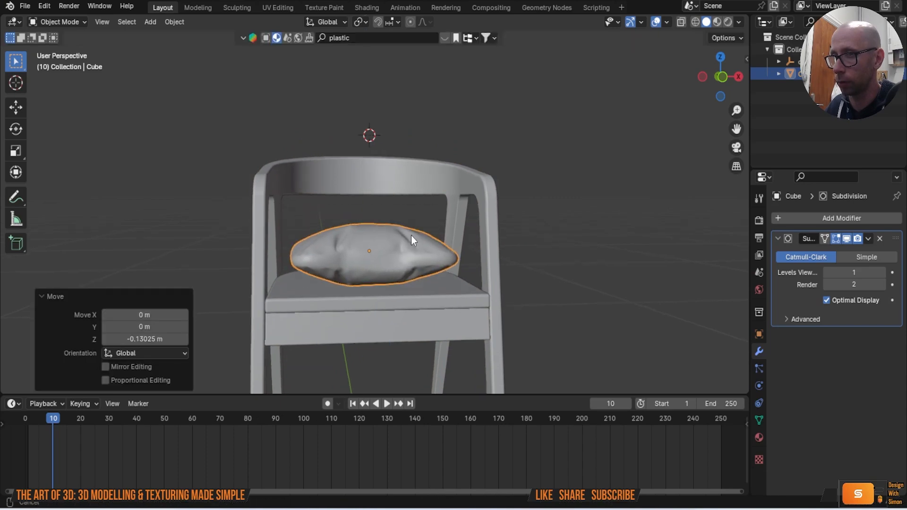
Flatten the cushion by scaling it to about 0.62 along Z
{"action": "scroll", "coordinate": [393, 201], "scroll_direction": "up", "scroll_amount": 2}
{"action": "middle_click_drag", "start_coordinate": [393, 201], "coordinate": [415, 203]}
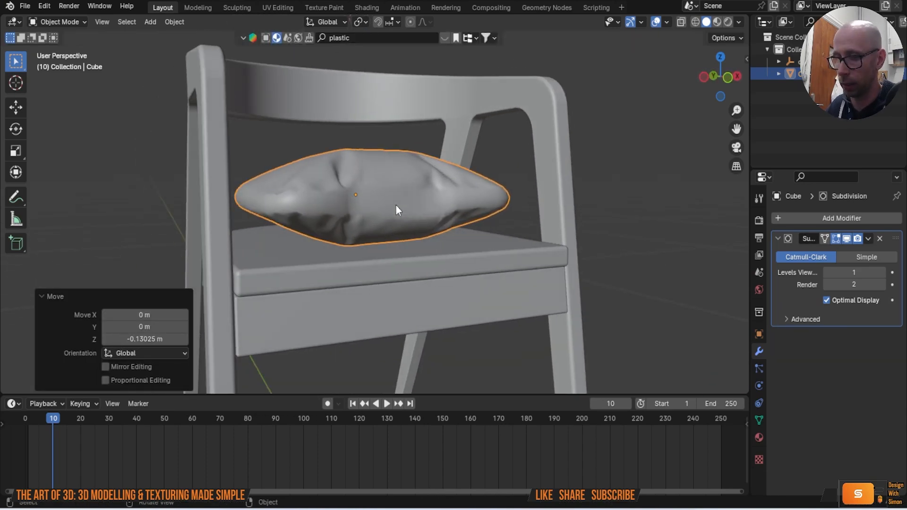
{"action": "key", "text": "s"}
{"action": "key", "text": "z"}
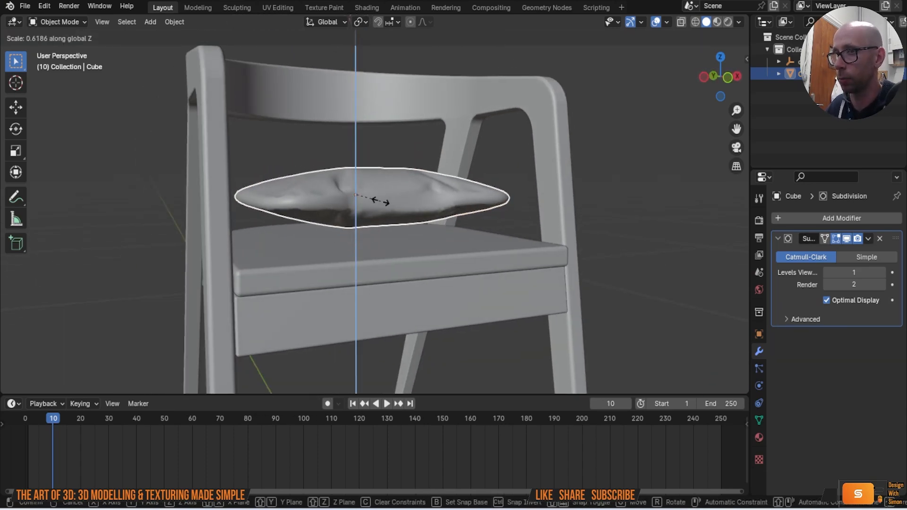
{"action": "left_click", "coordinate": [380, 201]}
Lower the flattened cushion along Z until it rests on the chair seat, and deselect it
{"action": "mouse_move", "coordinate": [385, 204]}
{"action": "middle_mouse_down"}
{"action": "mouse_move", "coordinate": [483, 203]}
{"action": "mouse_move", "coordinate": [395, 226]}
{"action": "mouse_move", "coordinate": [382, 271]}
{"action": "mouse_move", "coordinate": [402, 233]}
{"action": "mouse_move", "coordinate": [381, 213]}
{"action": "middle_mouse_up"}
{"action": "key", "text": "g"}
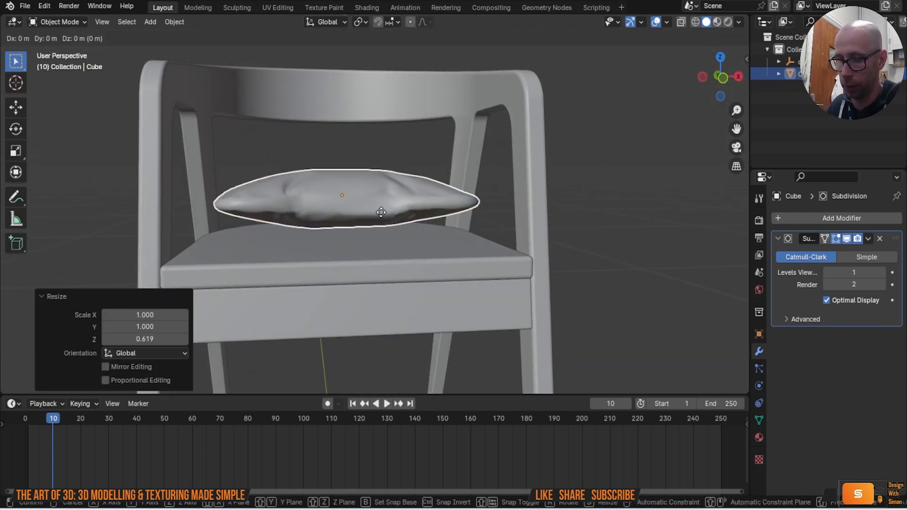
{"action": "key", "text": "z"}
{"action": "left_click", "coordinate": [379, 234]}
{"action": "left_click", "coordinate": [550, 249]}
{"action": "middle_click_drag", "start_coordinate": [550, 249], "coordinate": [591, 228]}
{"action": "left_click", "coordinate": [633, 251]}
{"action": "scroll", "coordinate": [622, 252], "scroll_direction": "down", "scroll_amount": 3}
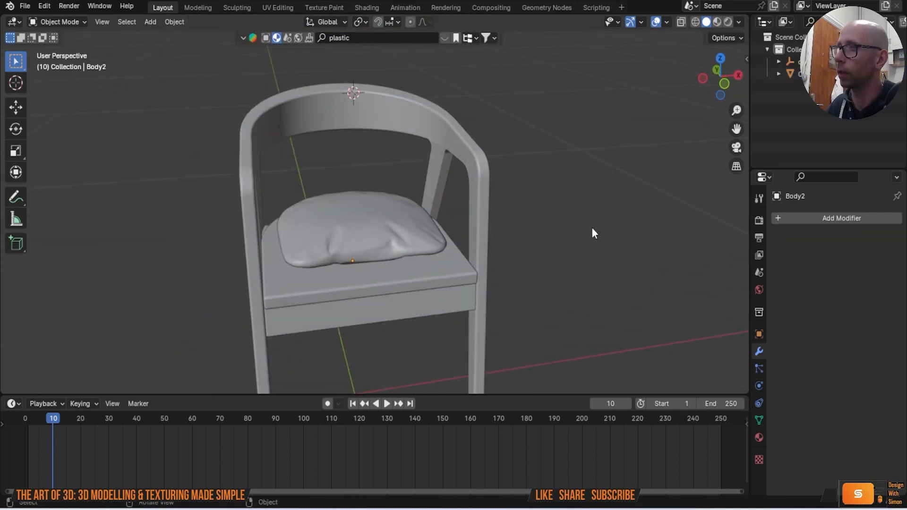
Show the viewport in Material Preview and assign the existing Fabric material to the cushion
{"action": "left_click", "coordinate": [717, 21]}
{"action": "left_click", "coordinate": [397, 235]}
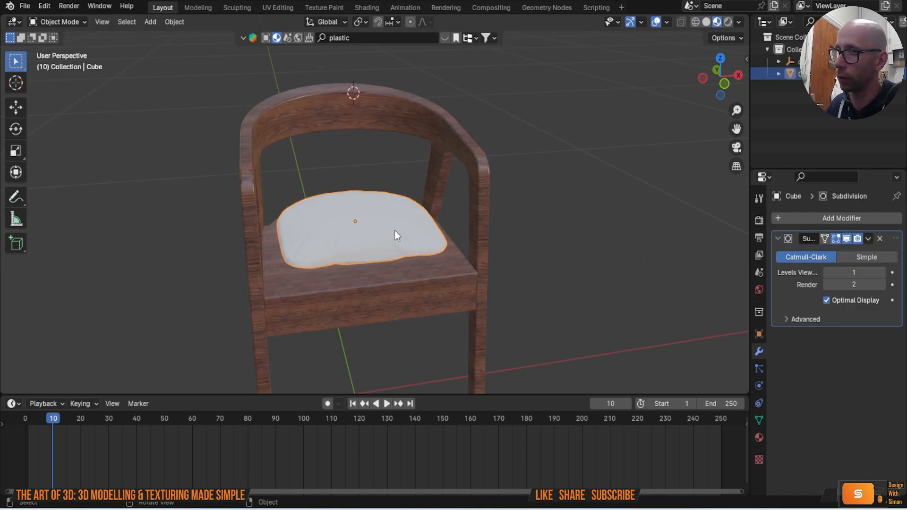
{"action": "left_click", "coordinate": [759, 437]}
{"action": "left_click", "coordinate": [779, 270]}
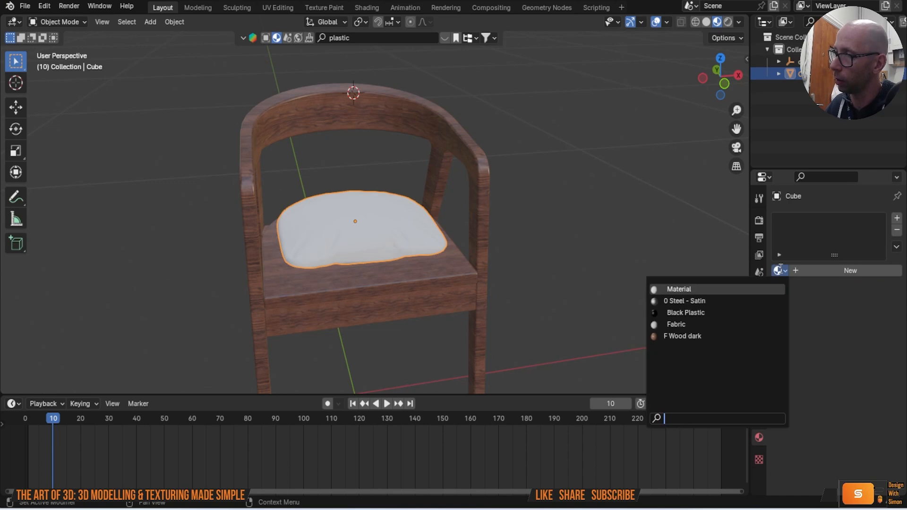
{"action": "left_click", "coordinate": [703, 322]}
Unwrap all of the cushion's faces with Cube Projection at cube size 8.05, and return to Object Mode
{"action": "scroll", "coordinate": [532, 272], "scroll_direction": "up", "scroll_amount": 3}
{"action": "middle_click_drag", "start_coordinate": [594, 225], "coordinate": [497, 200]}
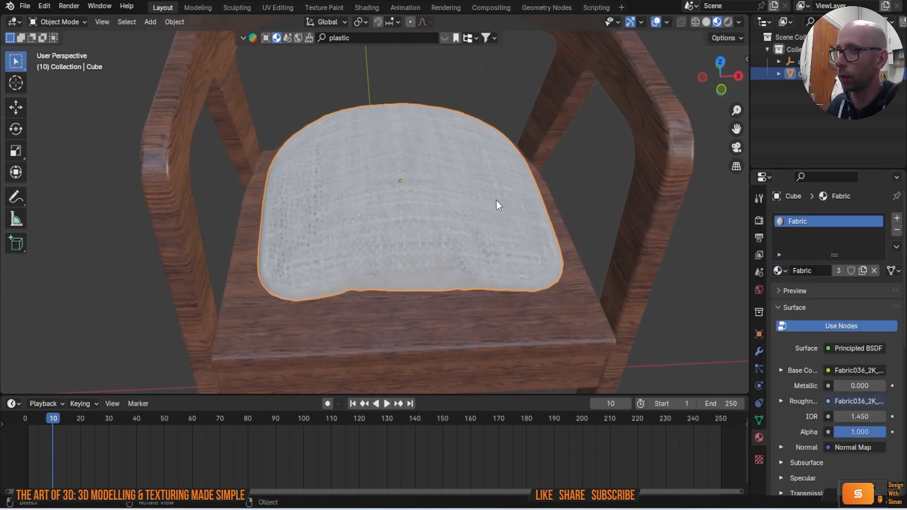
{"action": "key", "text": "Tab"}
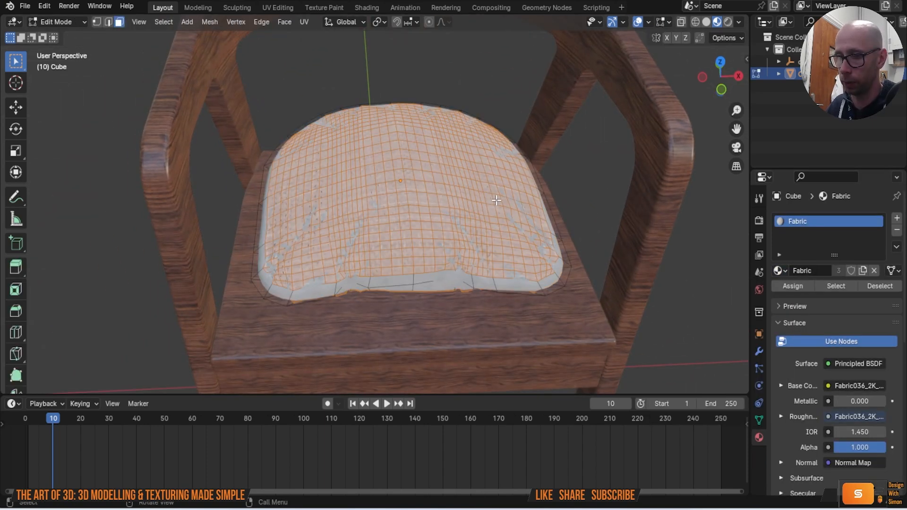
{"action": "key", "text": "a"}
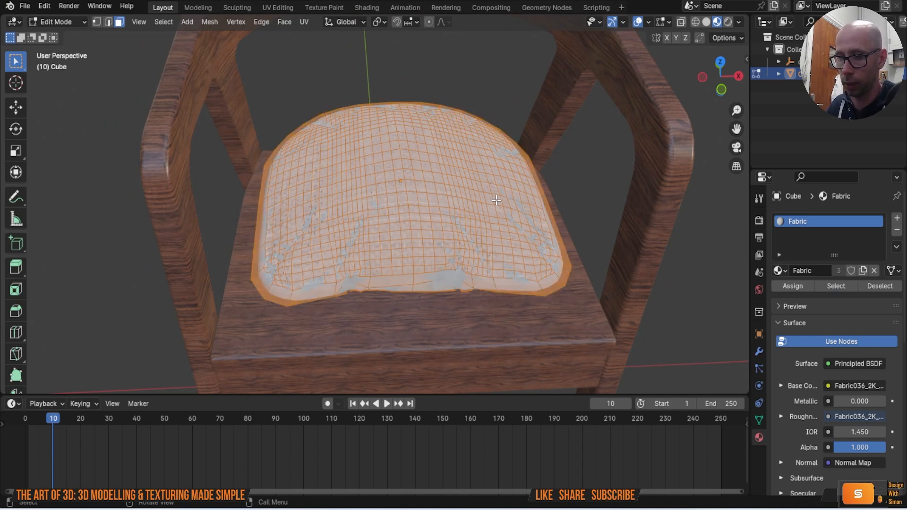
{"action": "key", "text": "q"}
{"action": "left_click", "coordinate": [496, 199]}
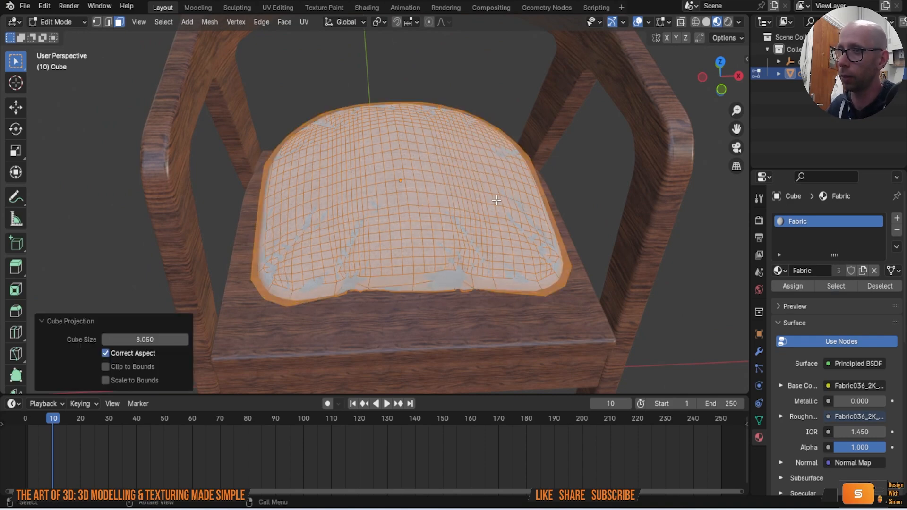
{"action": "key", "text": "Tab"}
Inspect the fabric texture up close and the cushioned chair from the side and front
{"action": "mouse_move", "coordinate": [560, 240]}
{"action": "middle_mouse_down"}
{"action": "mouse_move", "coordinate": [544, 287]}
{"action": "mouse_move", "coordinate": [486, 253]}
{"action": "mouse_move", "coordinate": [471, 196]}
{"action": "mouse_move", "coordinate": [602, 208]}
{"action": "mouse_move", "coordinate": [601, 175]}
{"action": "mouse_move", "coordinate": [527, 221]}
{"action": "mouse_move", "coordinate": [528, 237]}
{"action": "mouse_move", "coordinate": [503, 243]}
{"action": "mouse_move", "coordinate": [543, 257]}
{"action": "mouse_move", "coordinate": [553, 236]}
{"action": "middle_mouse_up"}
{"action": "scroll", "coordinate": [530, 280], "scroll_direction": "up", "scroll_amount": 3}
{"action": "scroll", "coordinate": [539, 203], "scroll_direction": "down", "scroll_amount": 4}
{"action": "middle_click_drag", "start_coordinate": [465, 198], "coordinate": [508, 229], "text": "shift"}
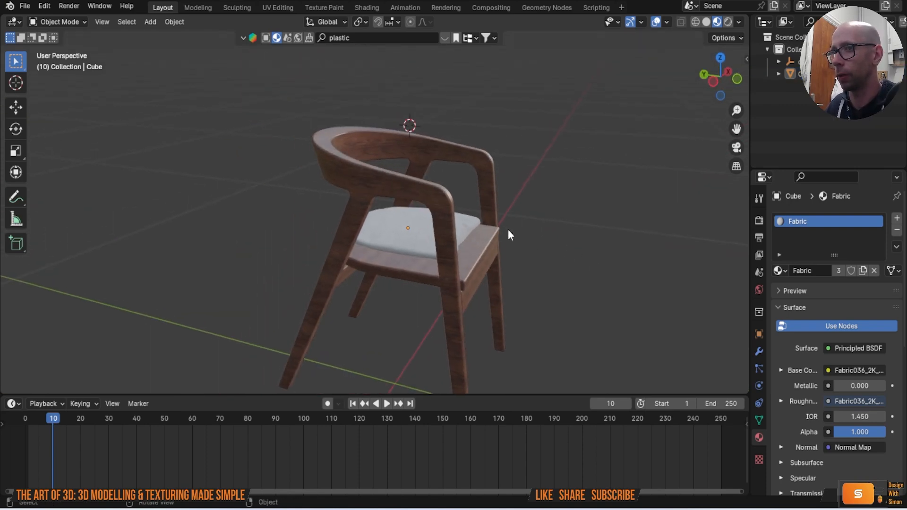
{"action": "middle_click_drag", "start_coordinate": [420, 172], "coordinate": [324, 111]}
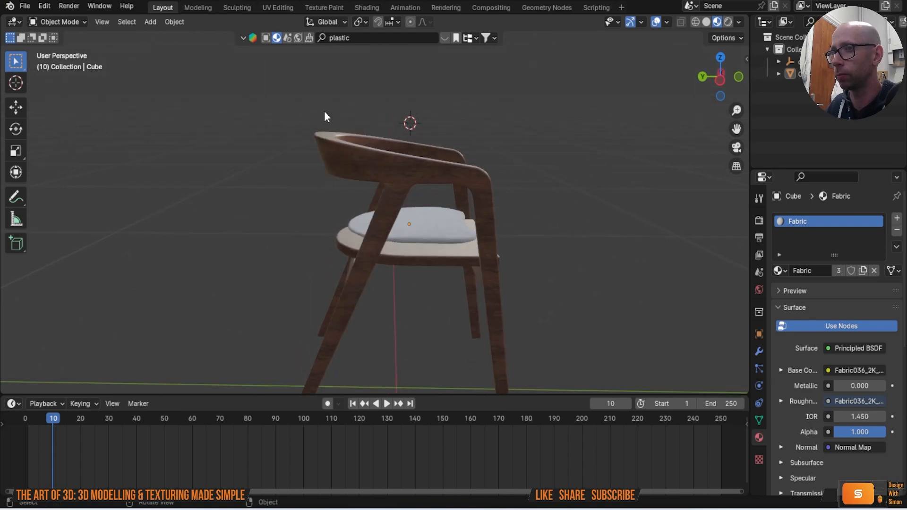
{"action": "middle_click_drag", "start_coordinate": [387, 194], "coordinate": [340, 190]}
{"action": "middle_click_drag", "start_coordinate": [358, 143], "coordinate": [384, 174]}
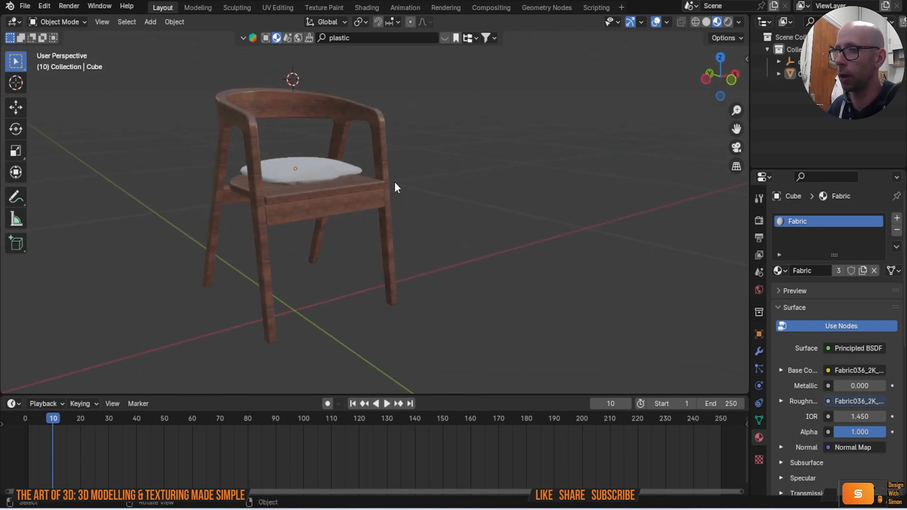